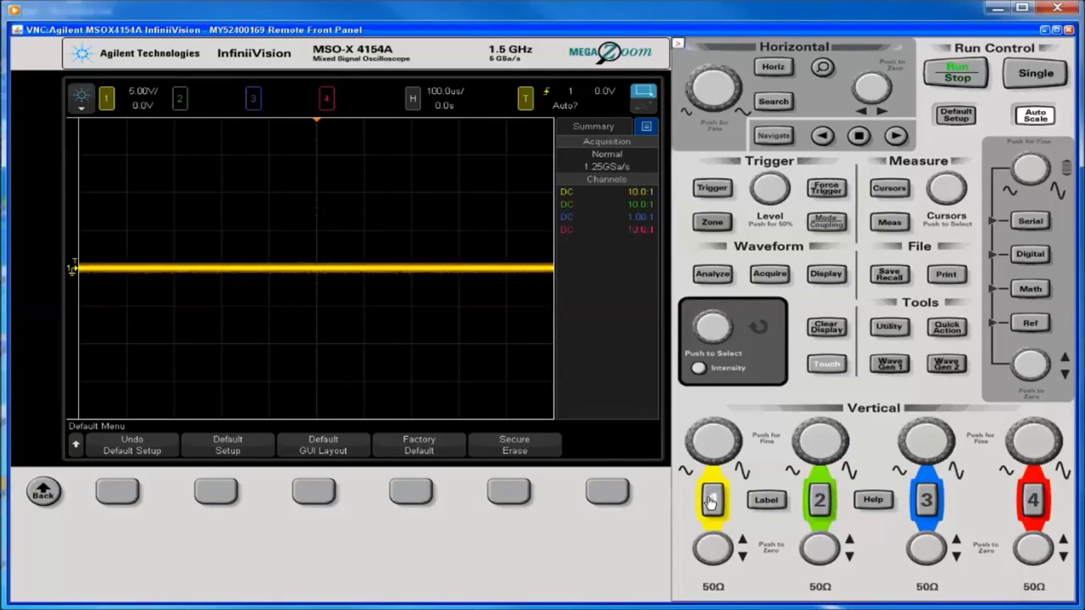
In the Label menu, enter VCO as the new label text
left_click(773, 503)
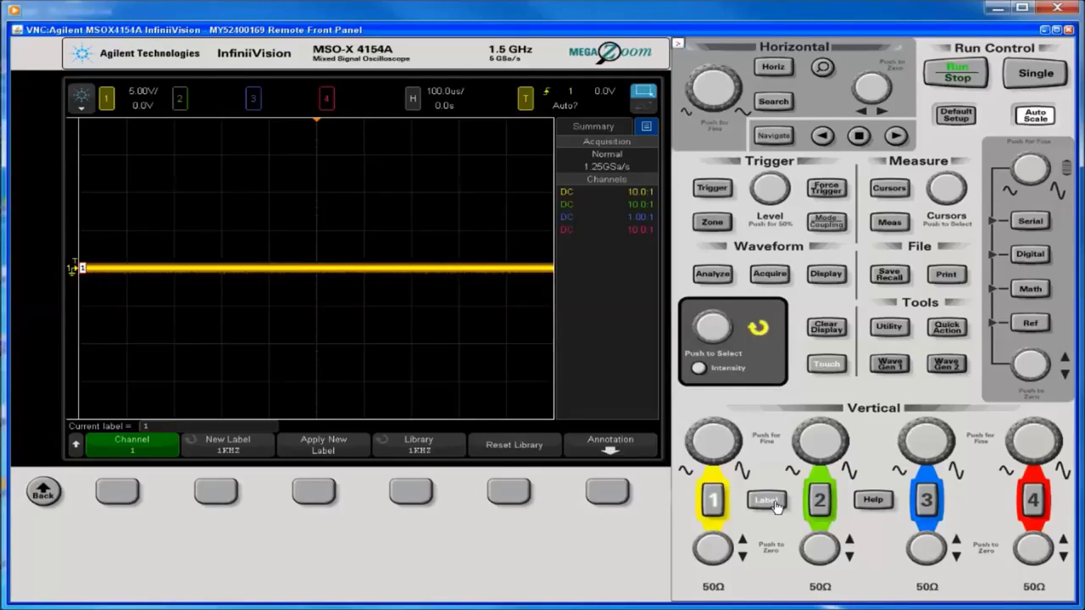
left_click(121, 494)
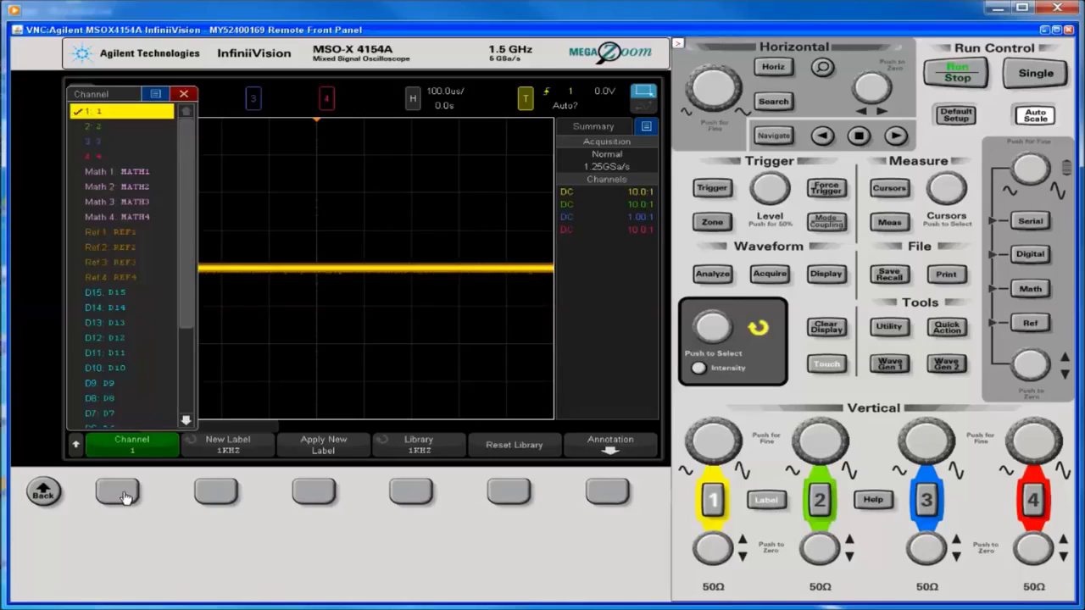
left_click(219, 492)
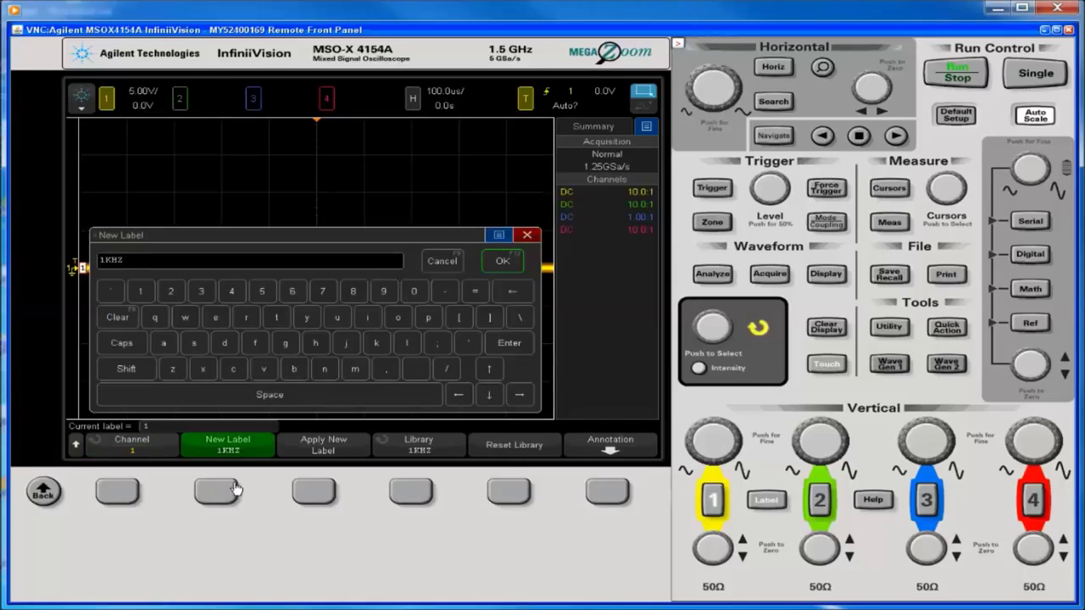
key("BackSpace")
key("BackSpace")
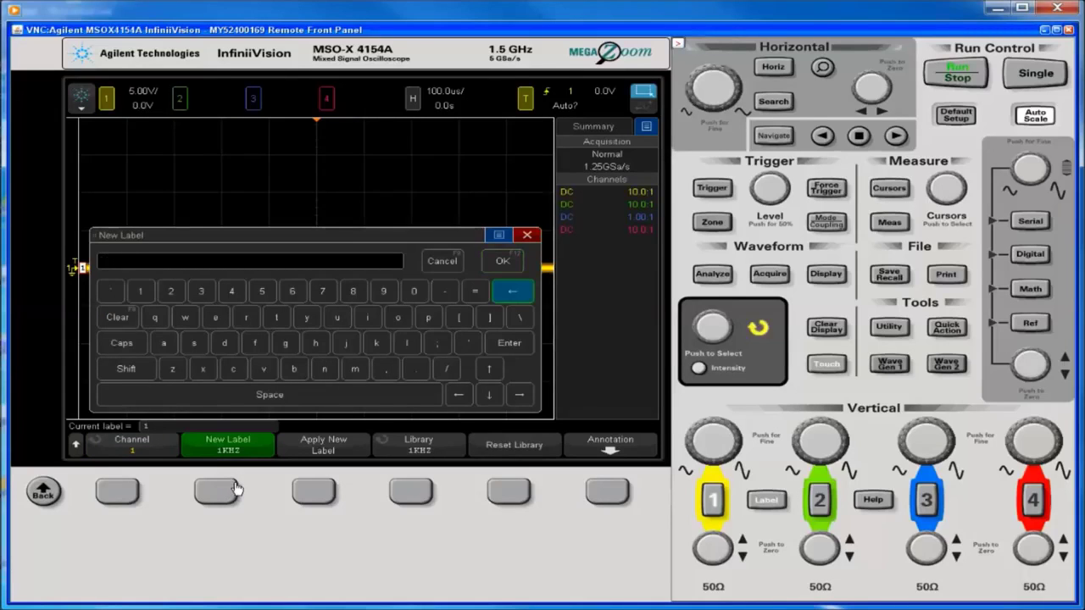
type("VCO")
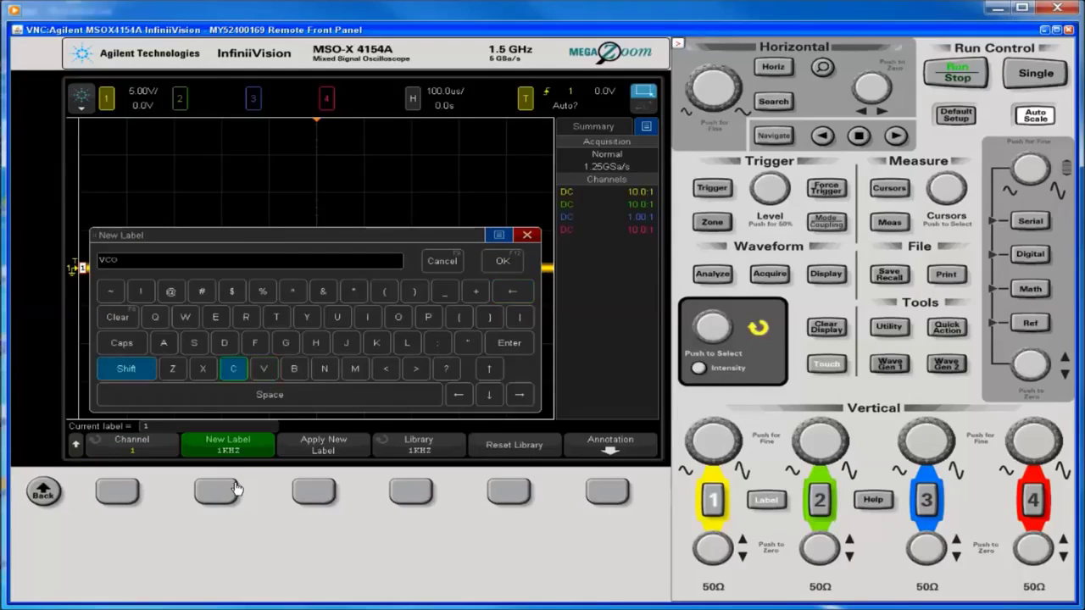
key("Return")
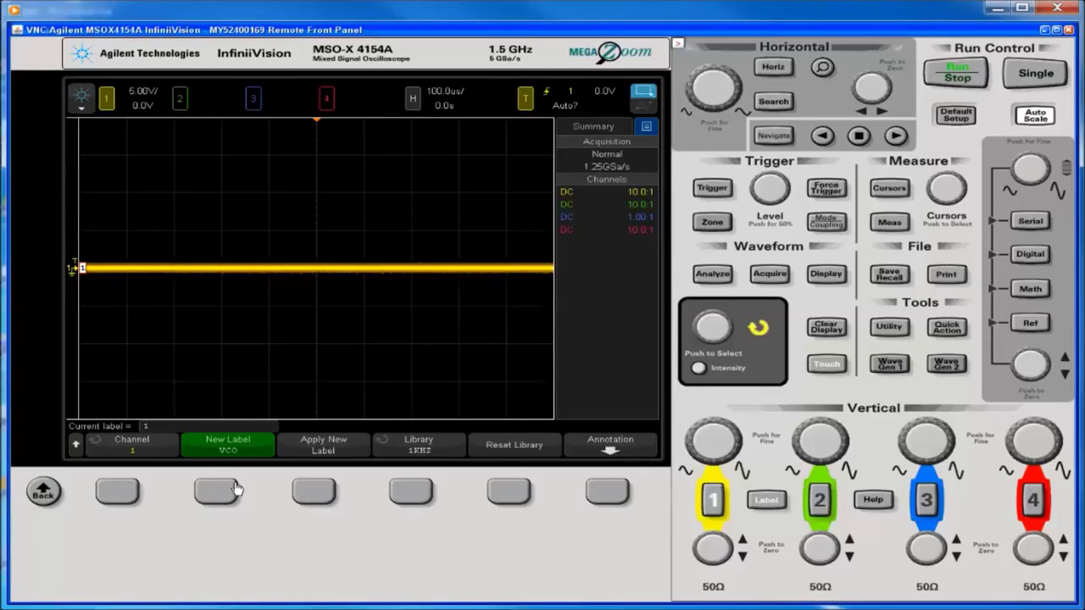
Select channel 2 and apply the label CONTROL to it
left_click(120, 503)
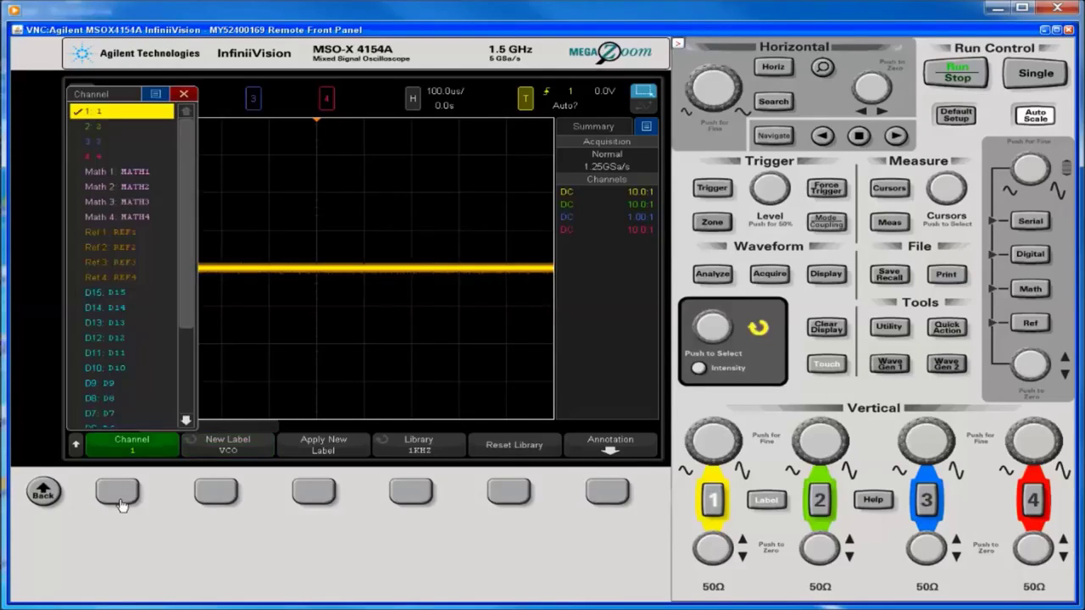
left_click(99, 127)
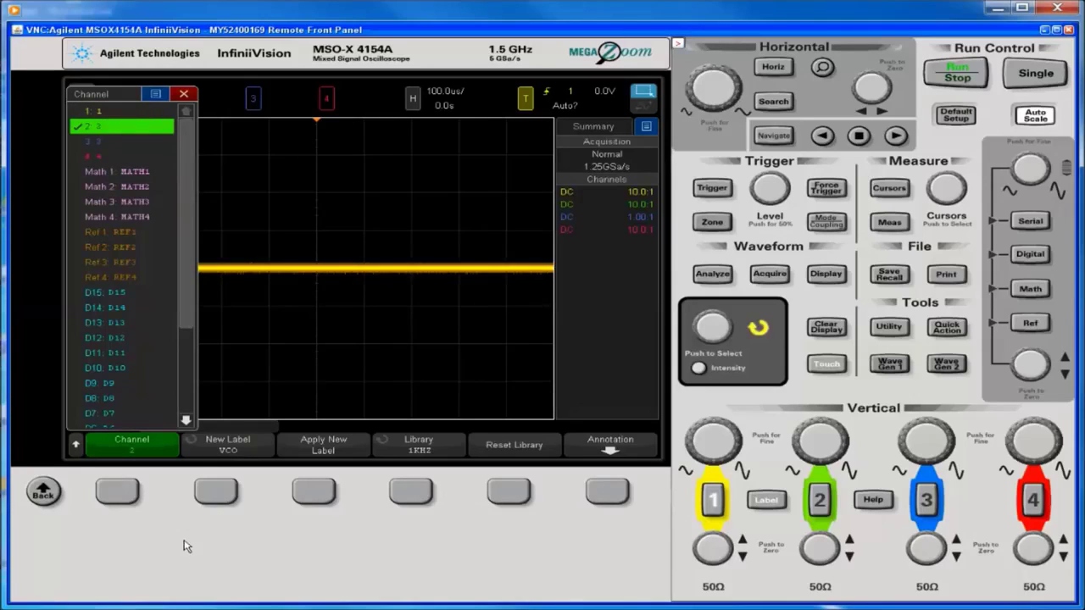
left_click(217, 500)
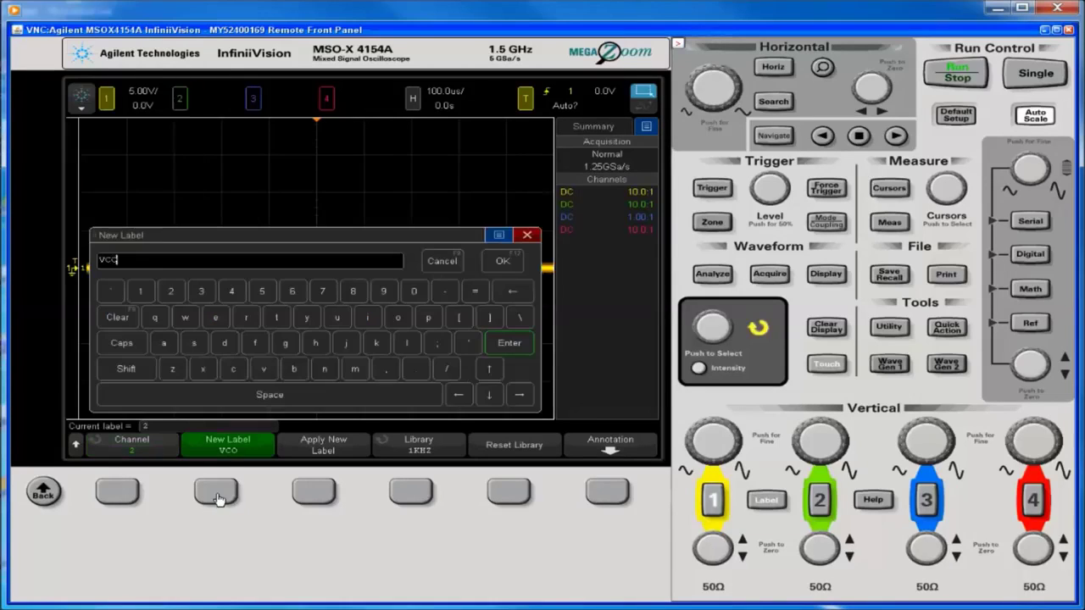
key("BackSpace")
key("BackSpace")
key("BackSpace")
key("shift")
type("C")
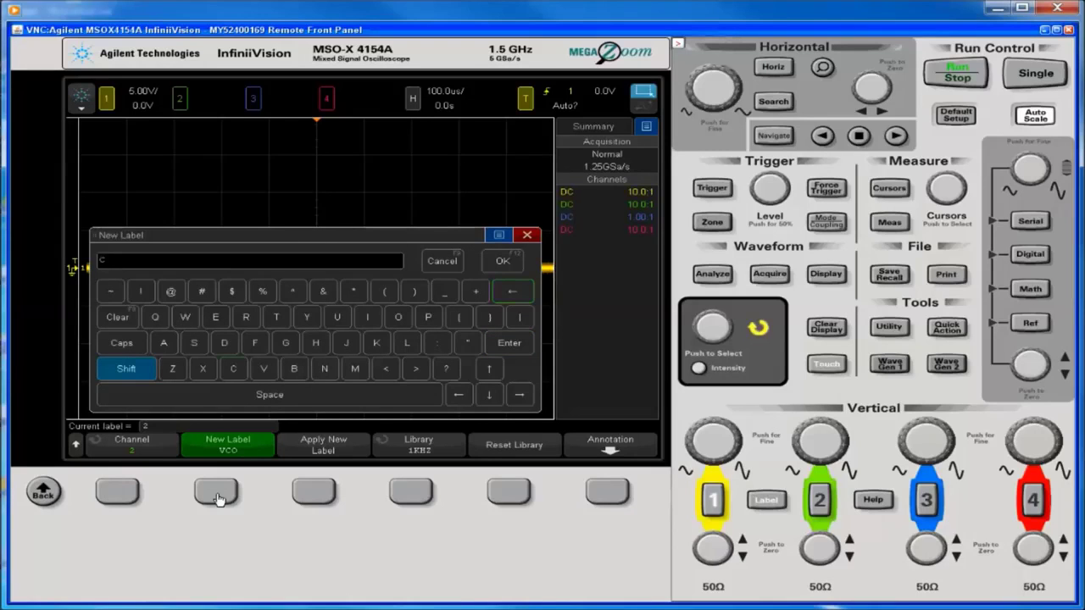
type("ONTR")
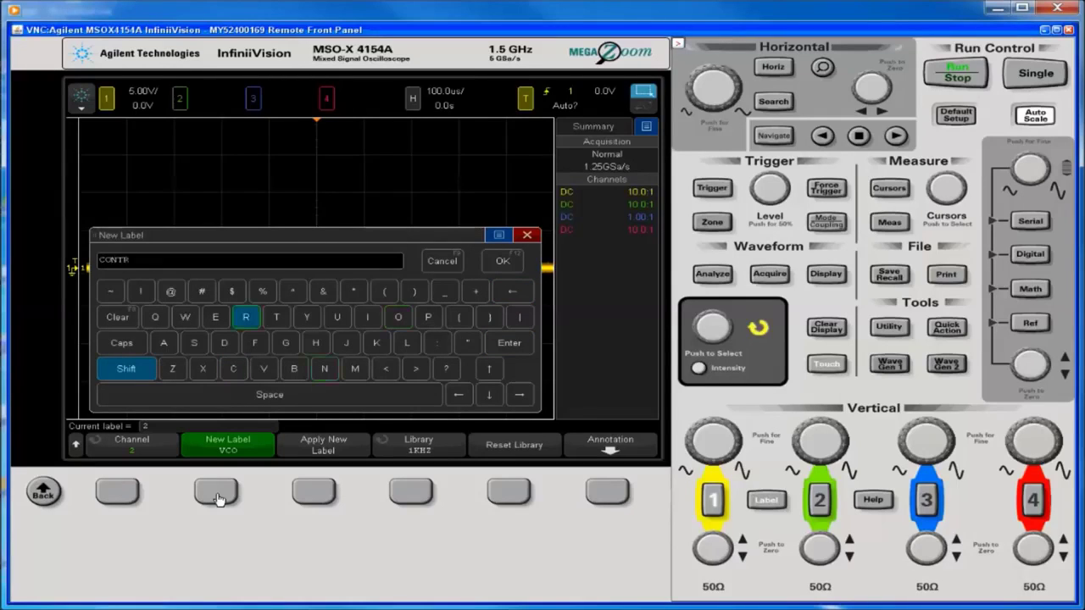
type("OL")
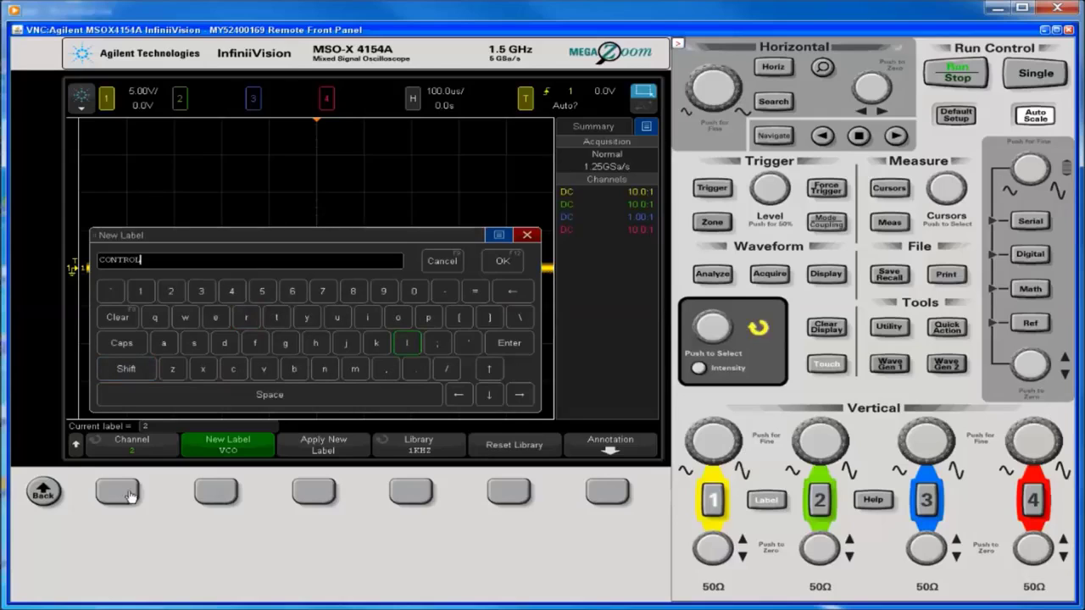
left_click(127, 496)
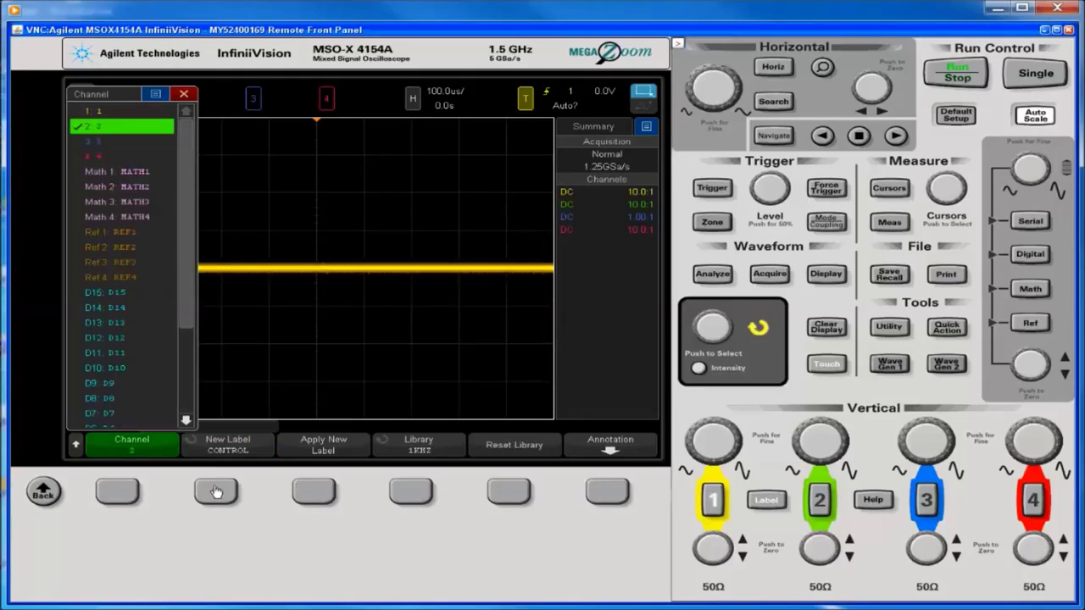
left_click(327, 491)
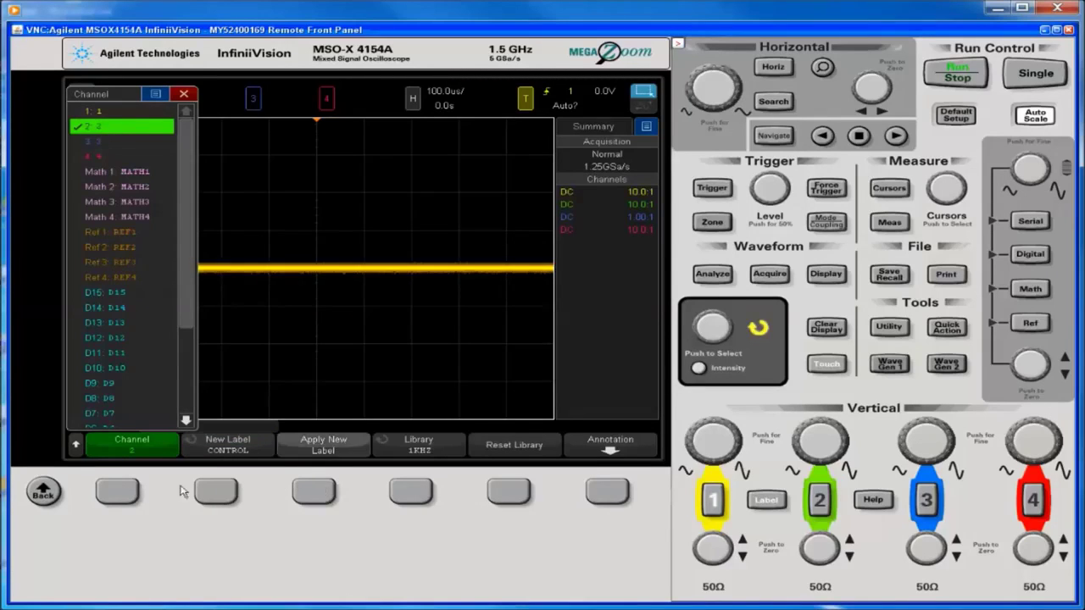
Select Math 1 and replace its label text with FREQ_TREND
left_click(126, 495)
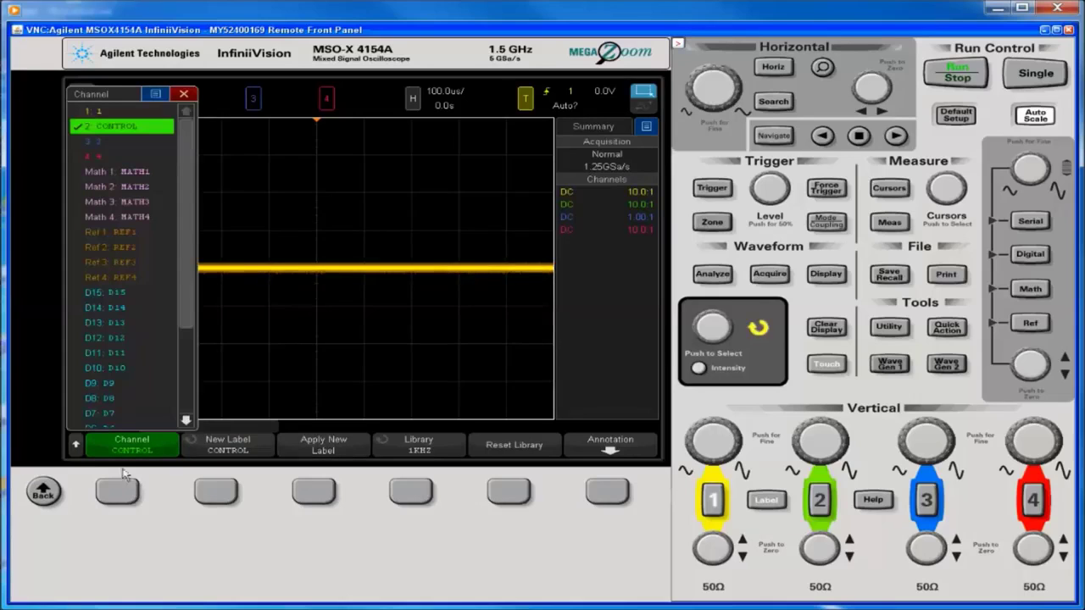
left_click(134, 173)
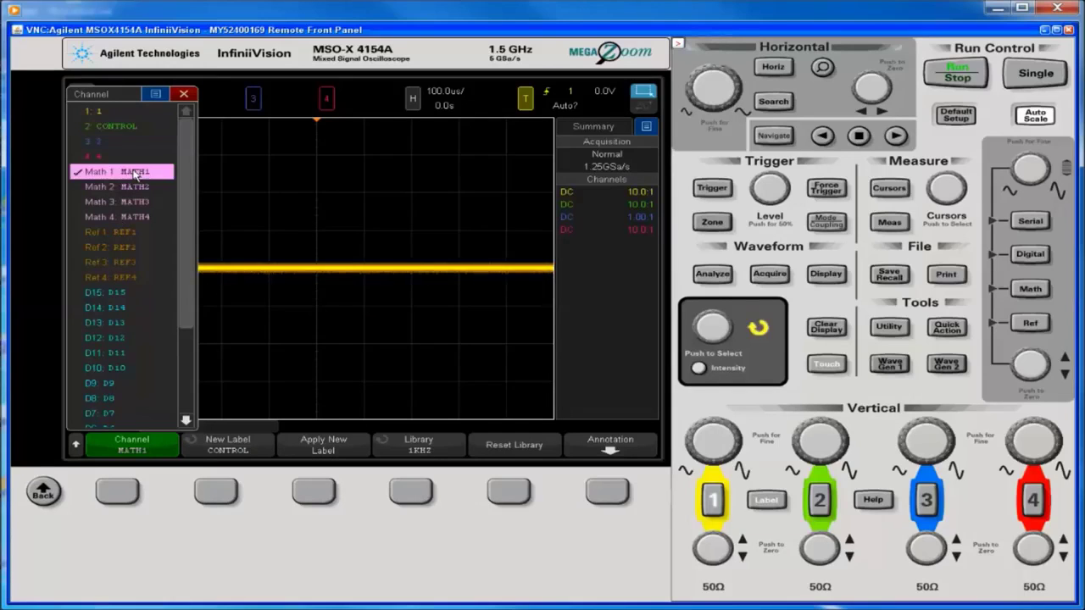
left_click(226, 495)
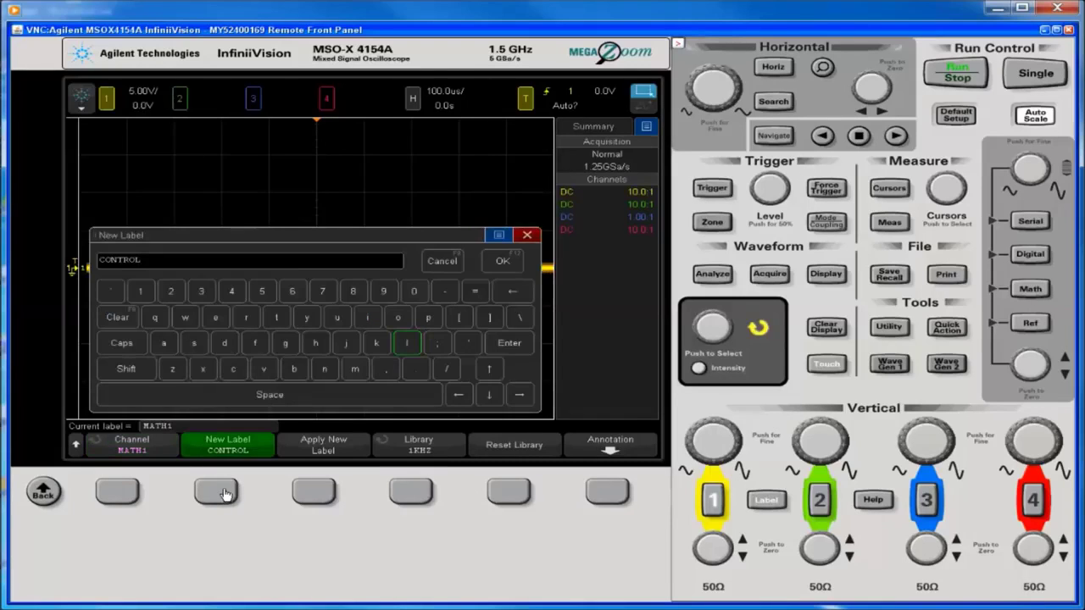
key("BackSpace")
key("BackSpace")
key("BackSpace")
key("BackSpace")
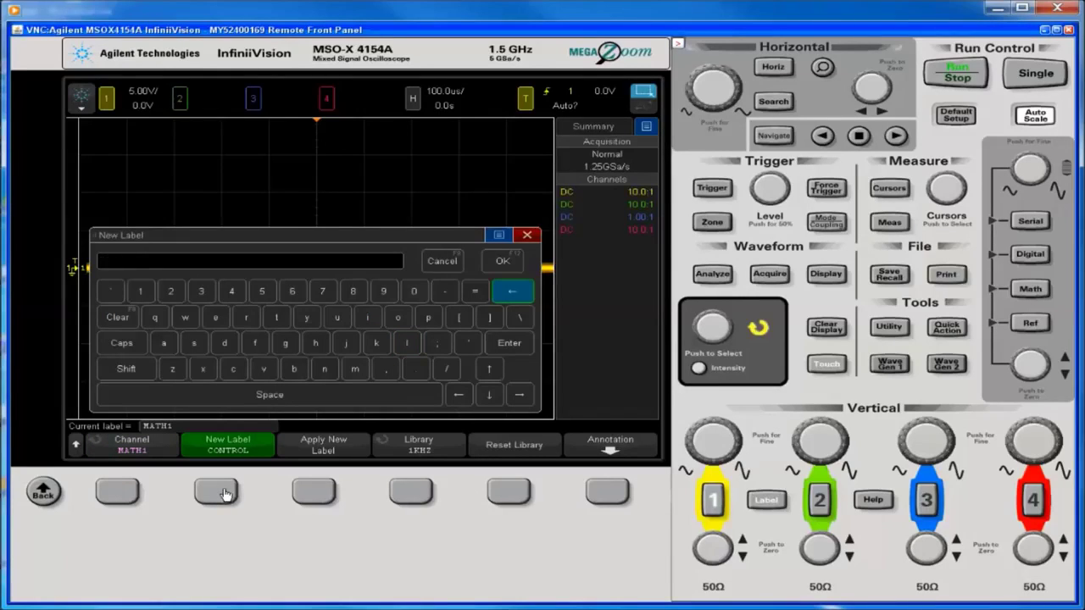
type("FREQ")
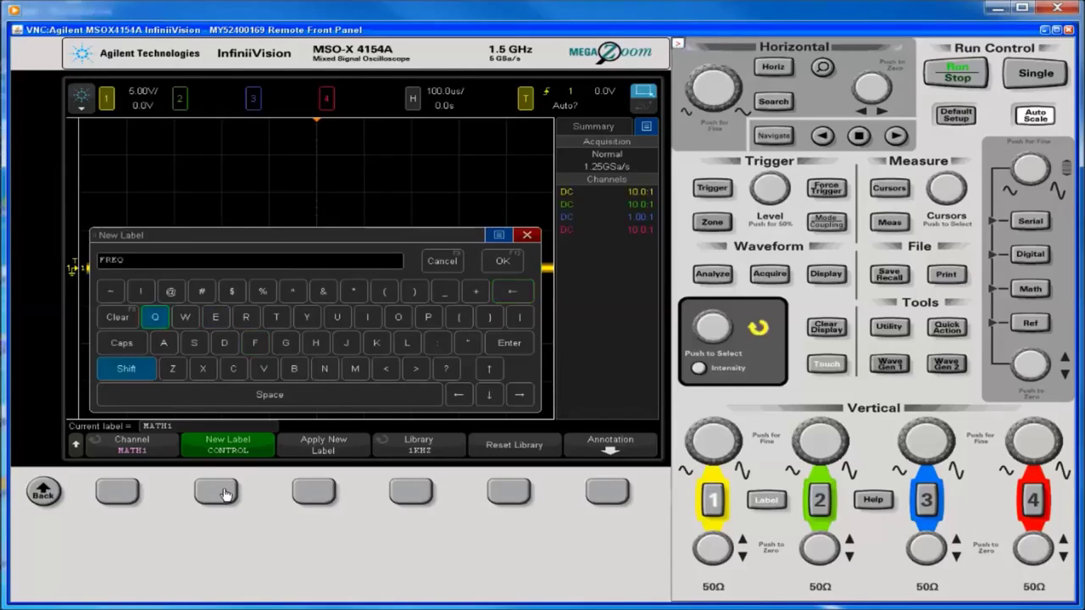
type("_TREND")
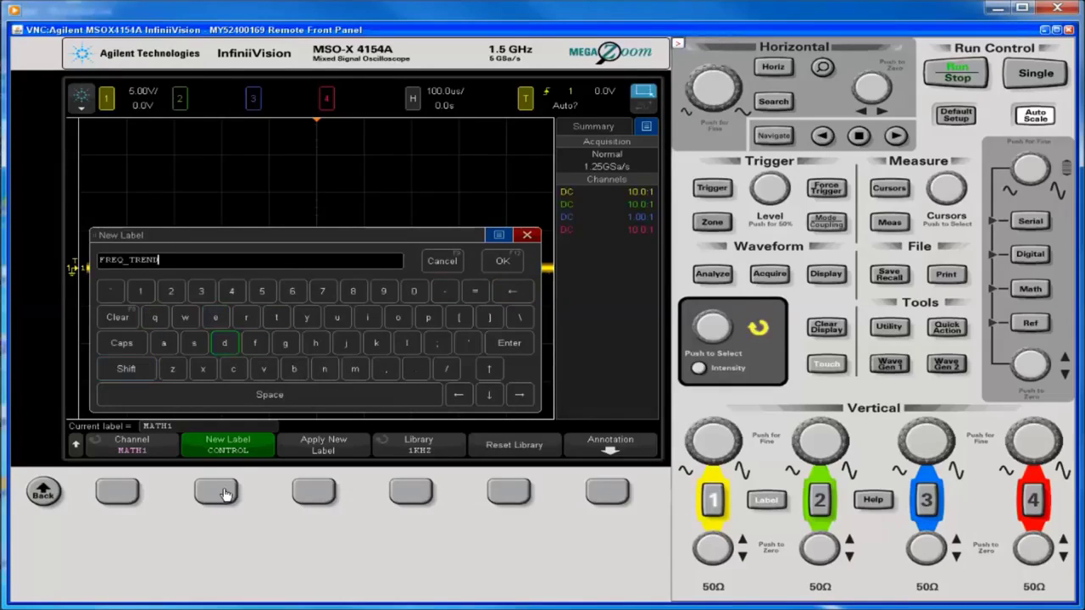
key("Return")
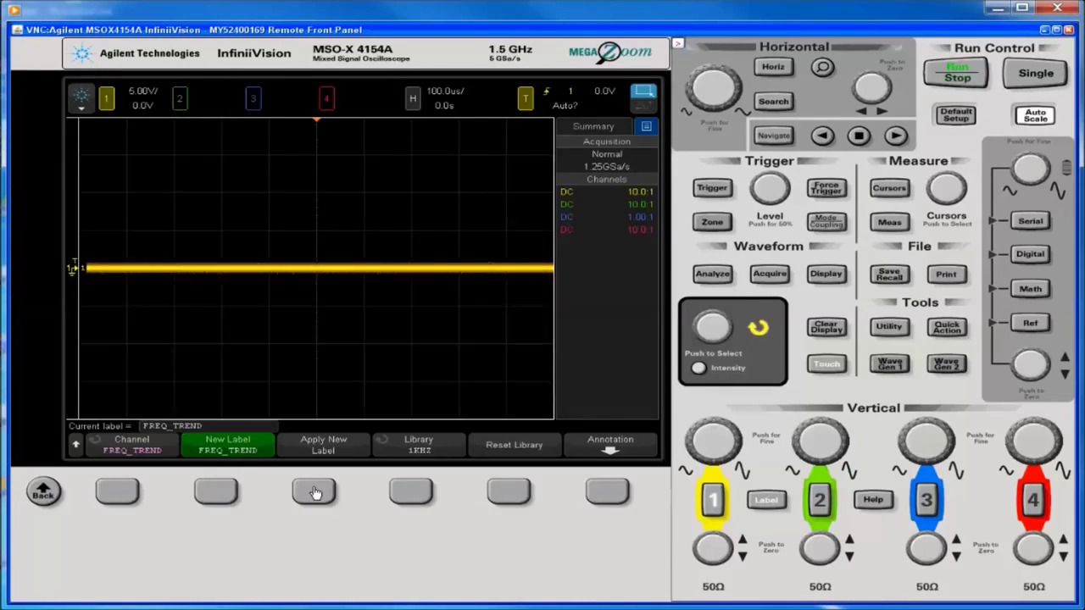
Enable channel 2 and the Wave Gen outputs, then autoscale the sine and ramp traces
left_click(820, 501)
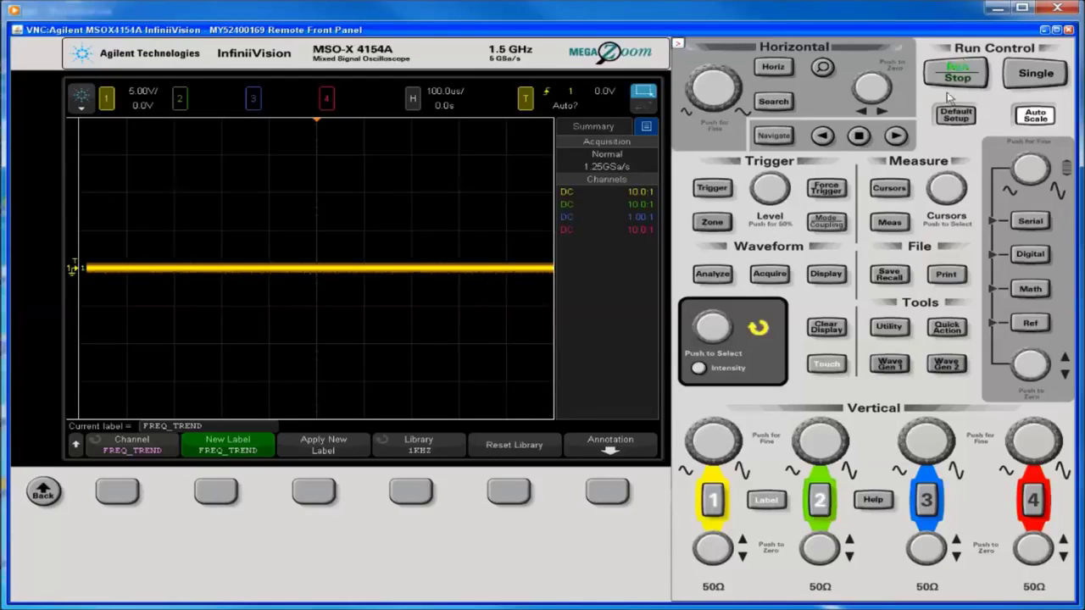
left_click(1032, 119)
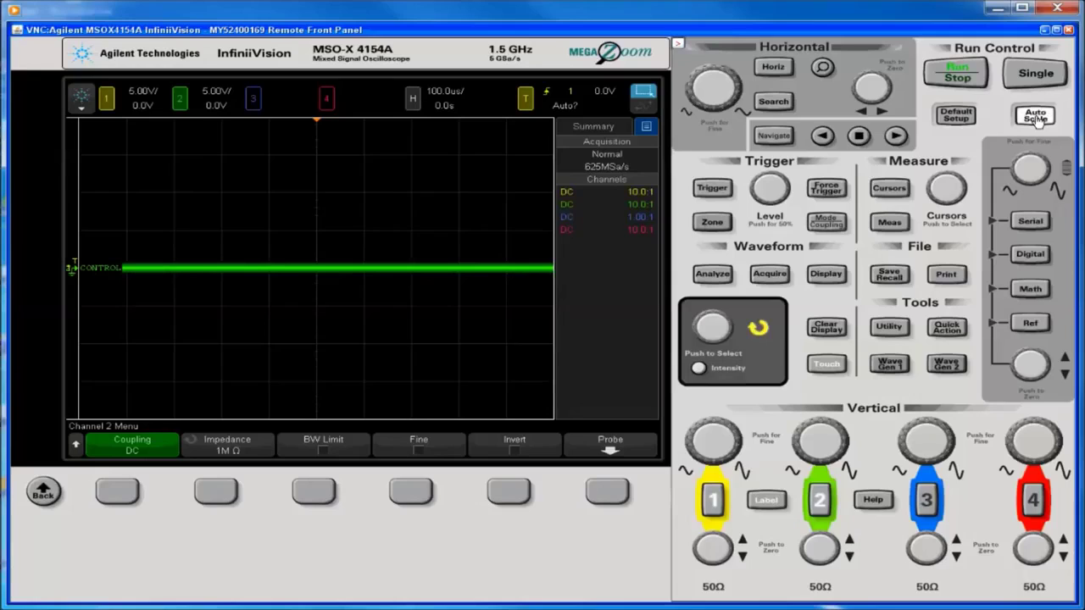
left_click(1035, 117)
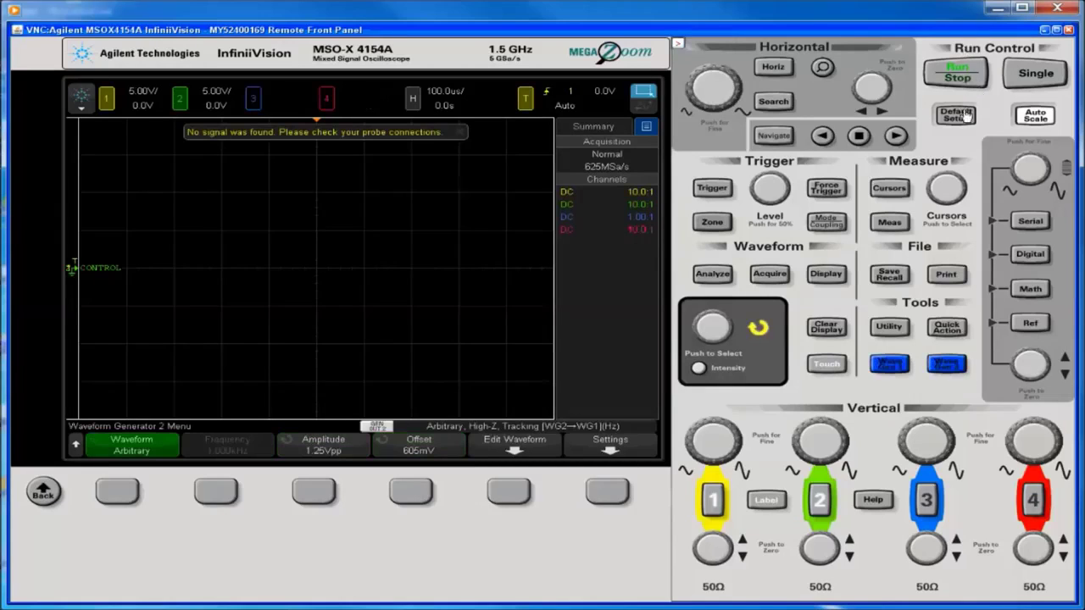
left_click(1037, 116)
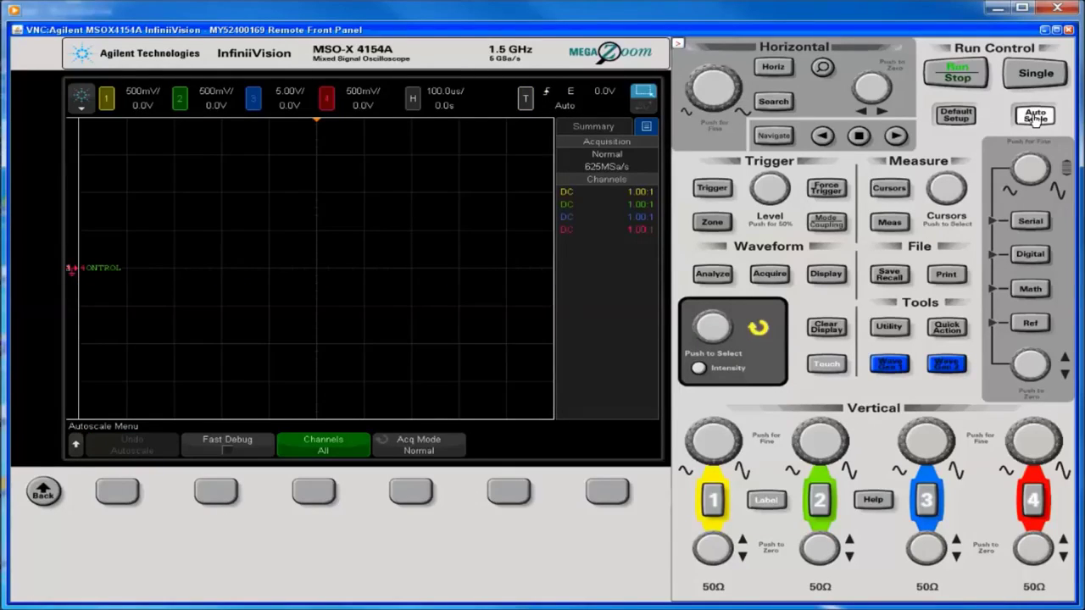
left_click(1036, 118)
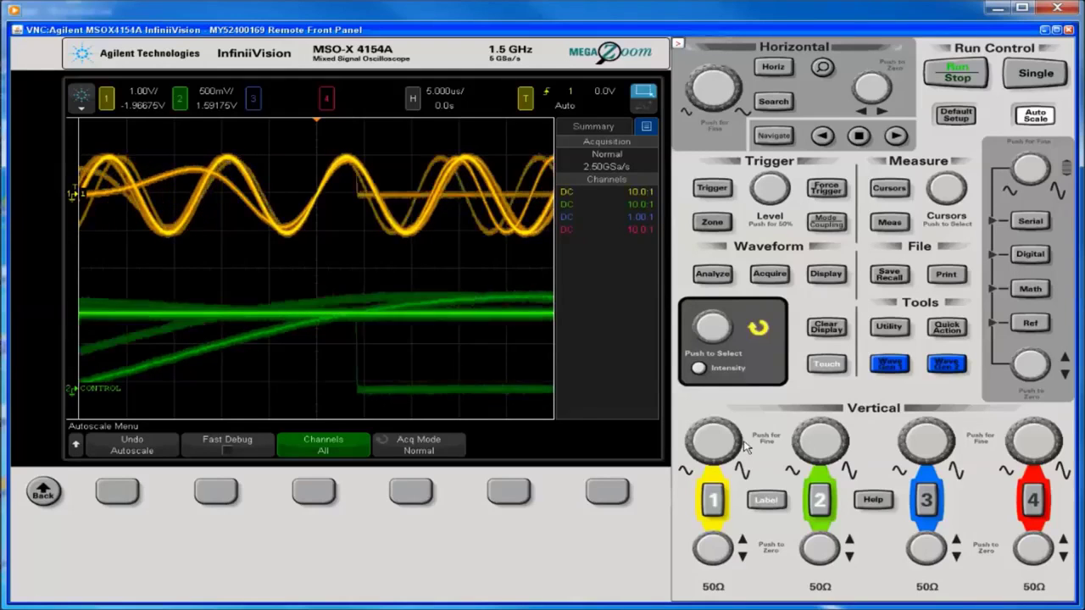
left_click(712, 194)
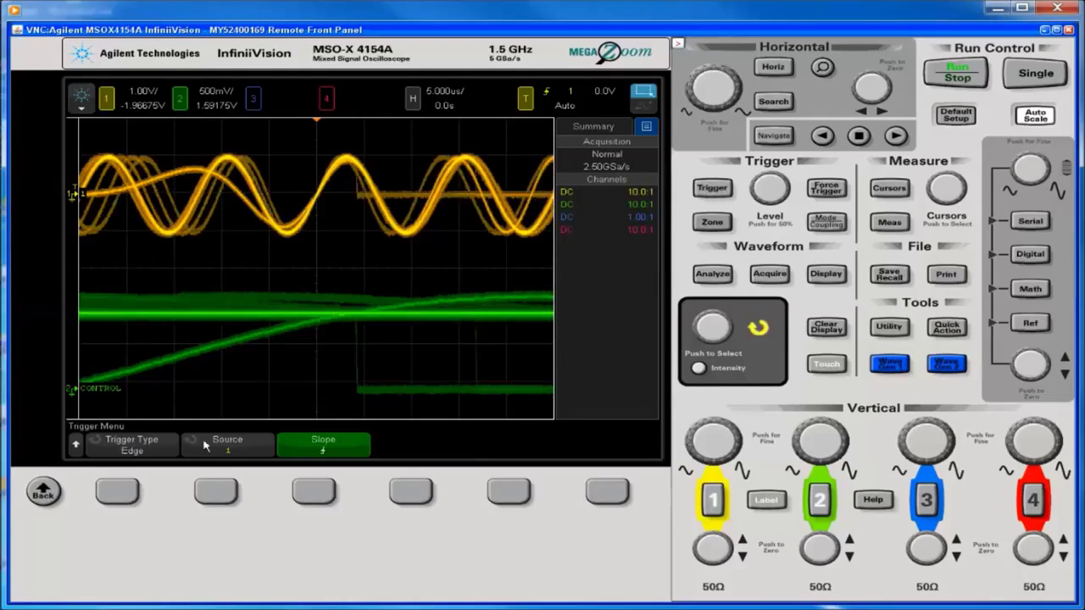
Set the trigger source to 2: CONTROL and the trigger mode to Normal
left_click(222, 491)
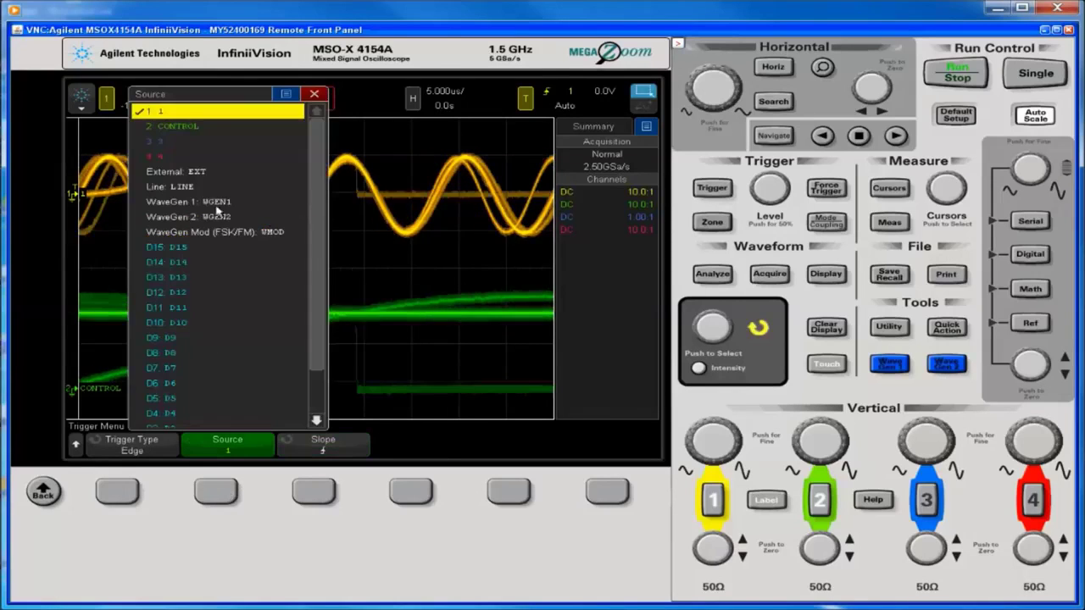
left_click(202, 127)
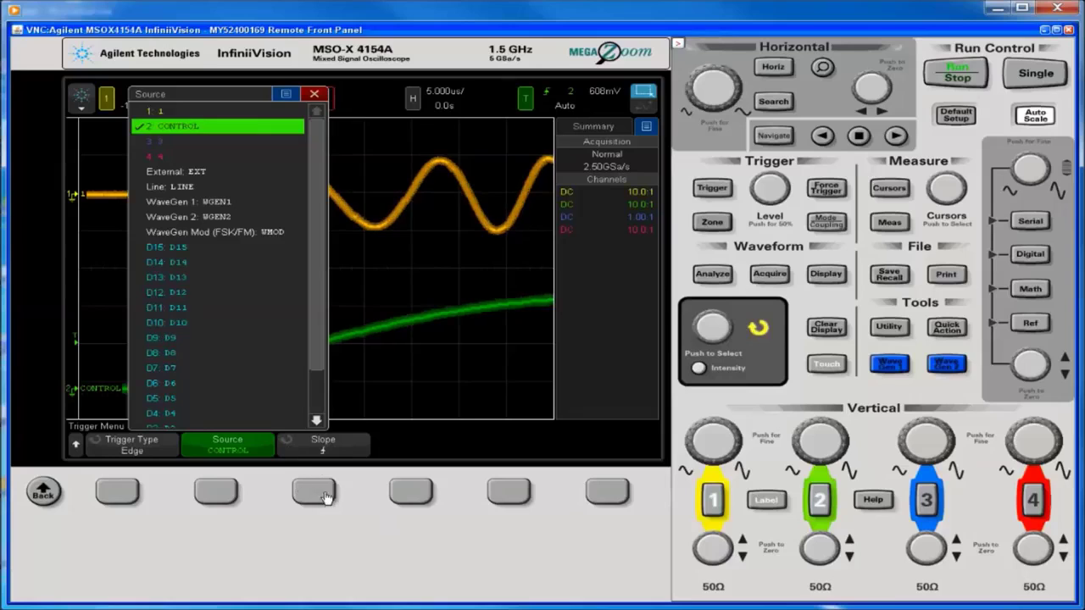
left_click(826, 221)
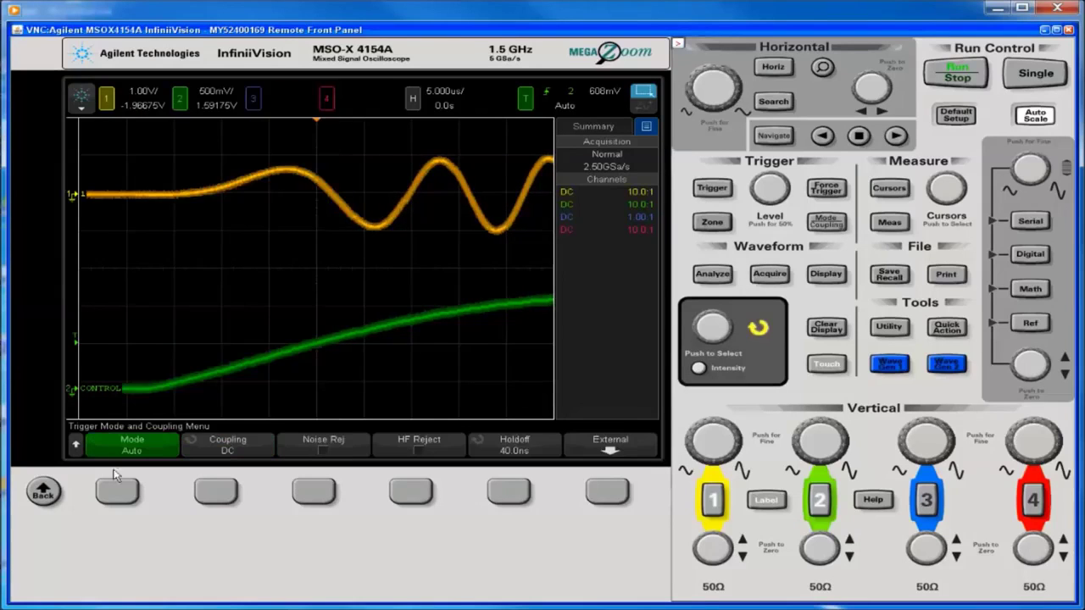
left_click(119, 493)
left_click(119, 493)
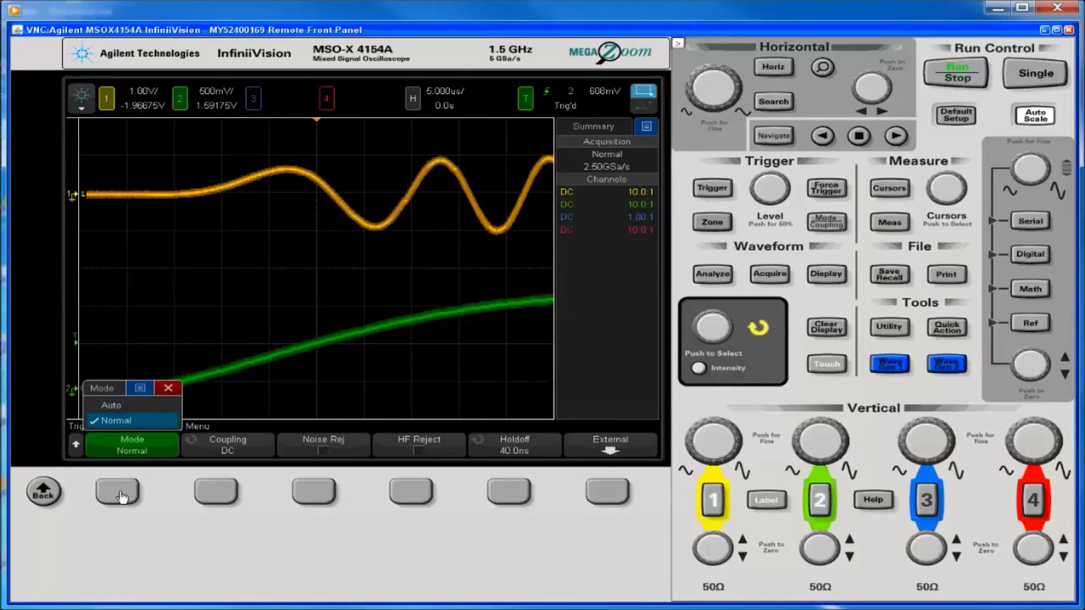
left_click(686, 114)
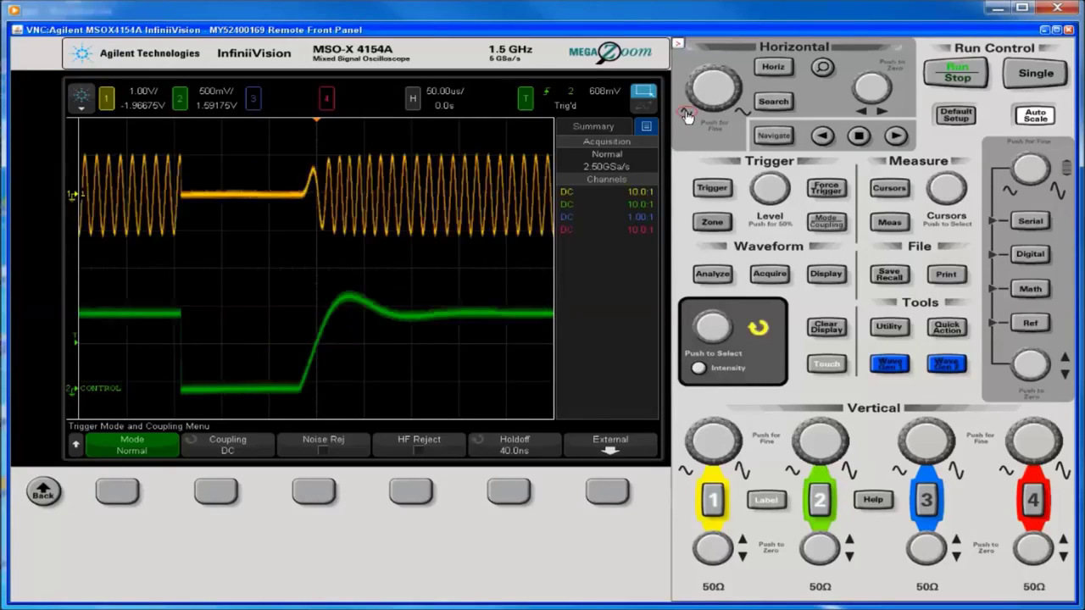
Set the timebase to 84 µs/div with the start-up edge shifted near the left
left_click(687, 114)
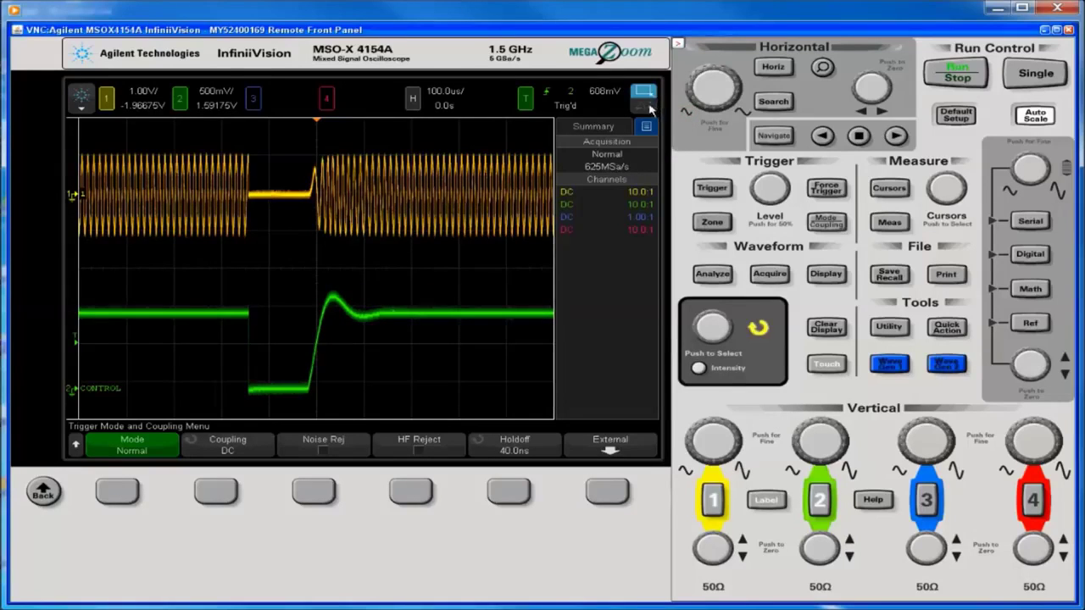
mouse_move(504, 206)
left_mouse_down()
mouse_move(168, 203)
mouse_move(313, 203)
left_mouse_up()
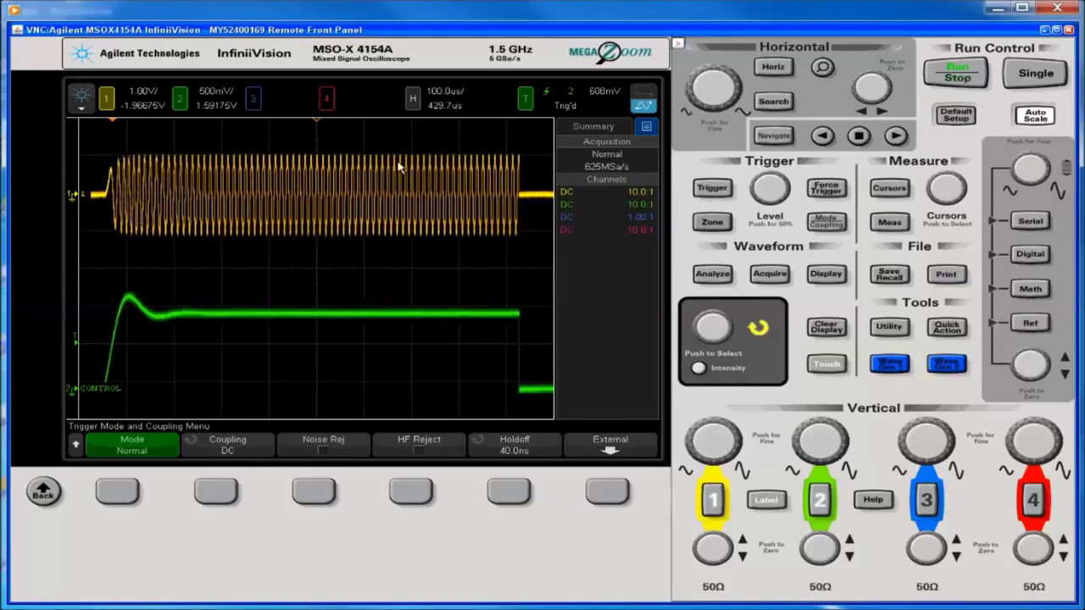
left_click(715, 100)
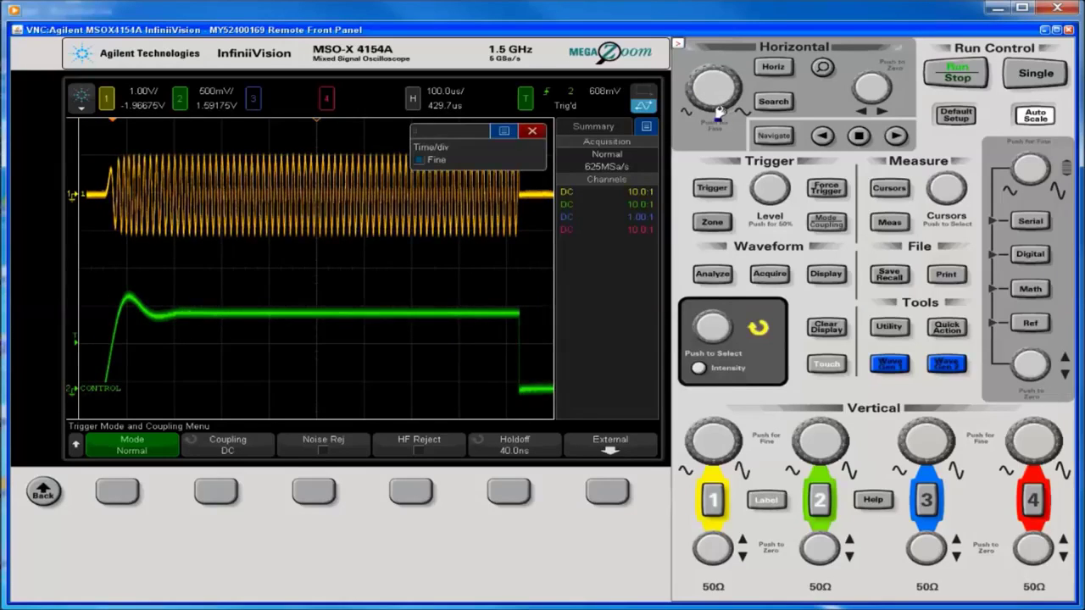
mouse_move(718, 111)
left_mouse_down()
mouse_move(688, 88)
mouse_move(737, 95)
mouse_move(685, 88)
mouse_move(706, 71)
left_mouse_up()
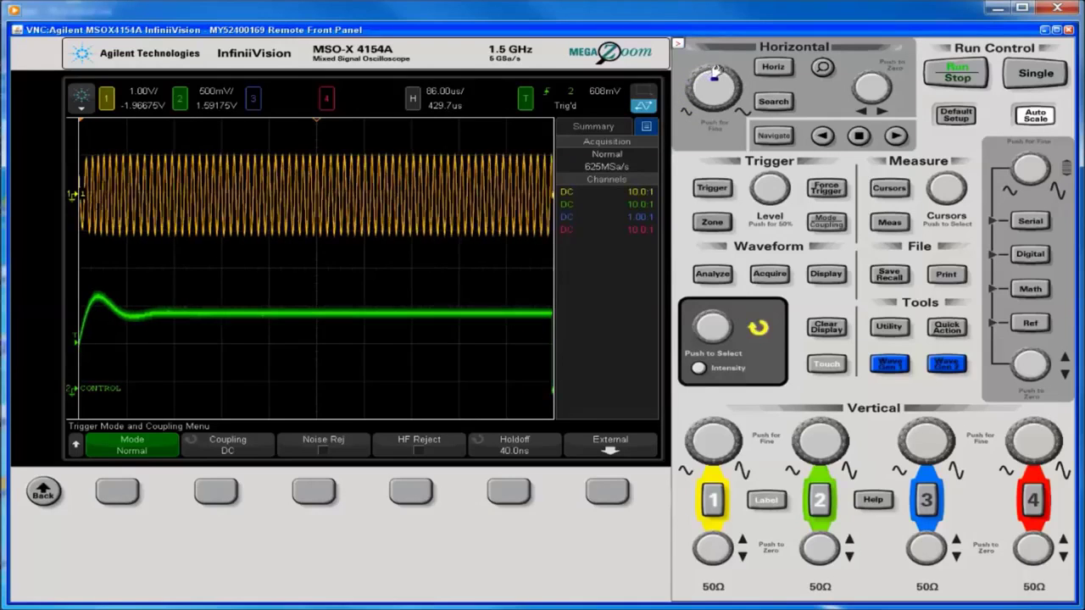
Lower the trigger level to 131 mV
scroll(716, 73, "down", 1)
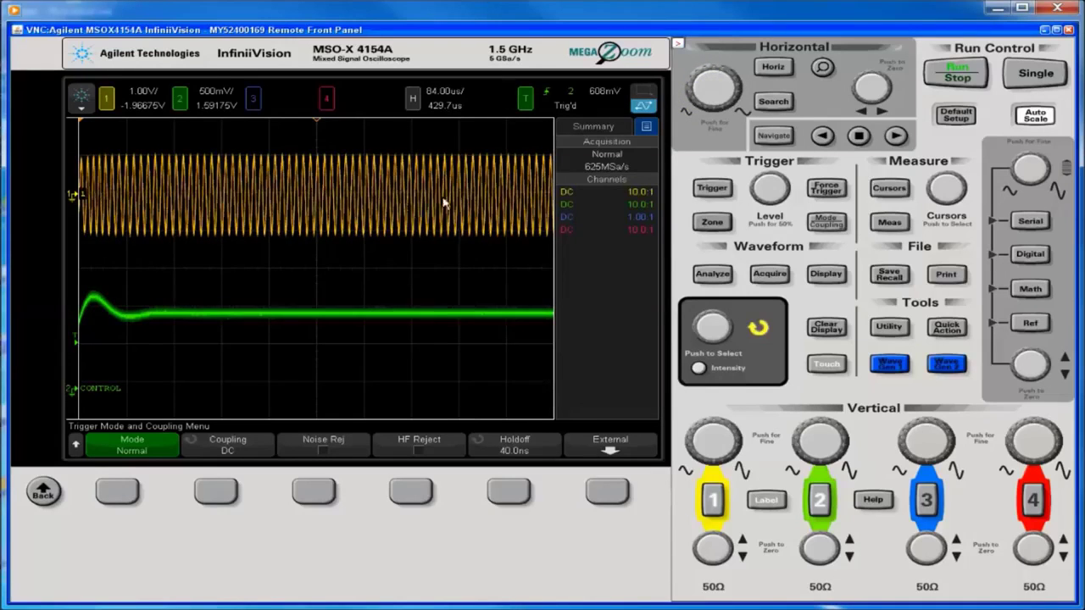
scroll(437, 203, "up", 5)
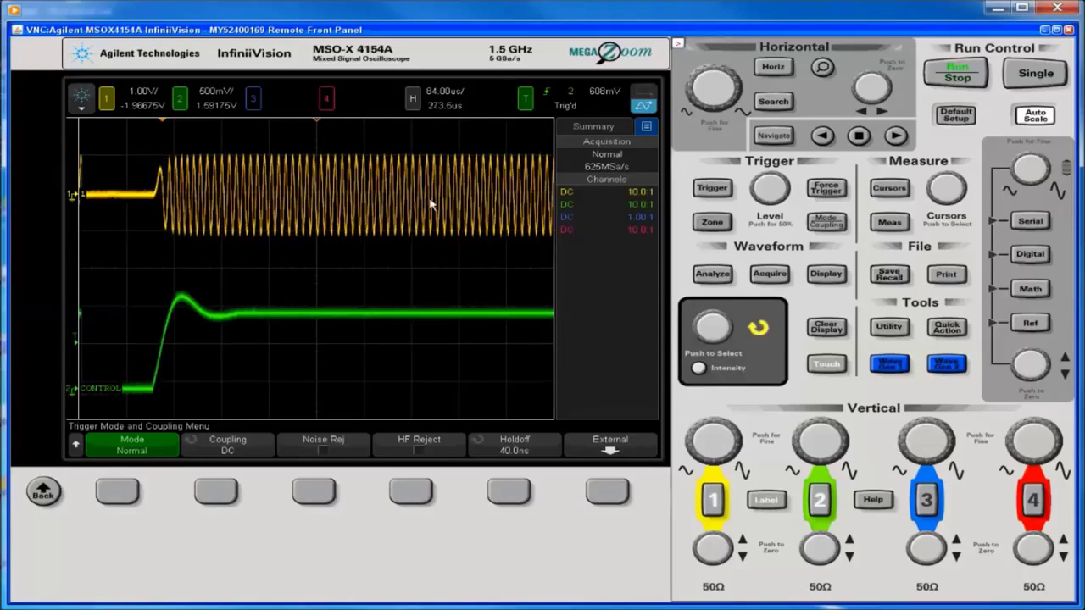
scroll(432, 201, "down", 2)
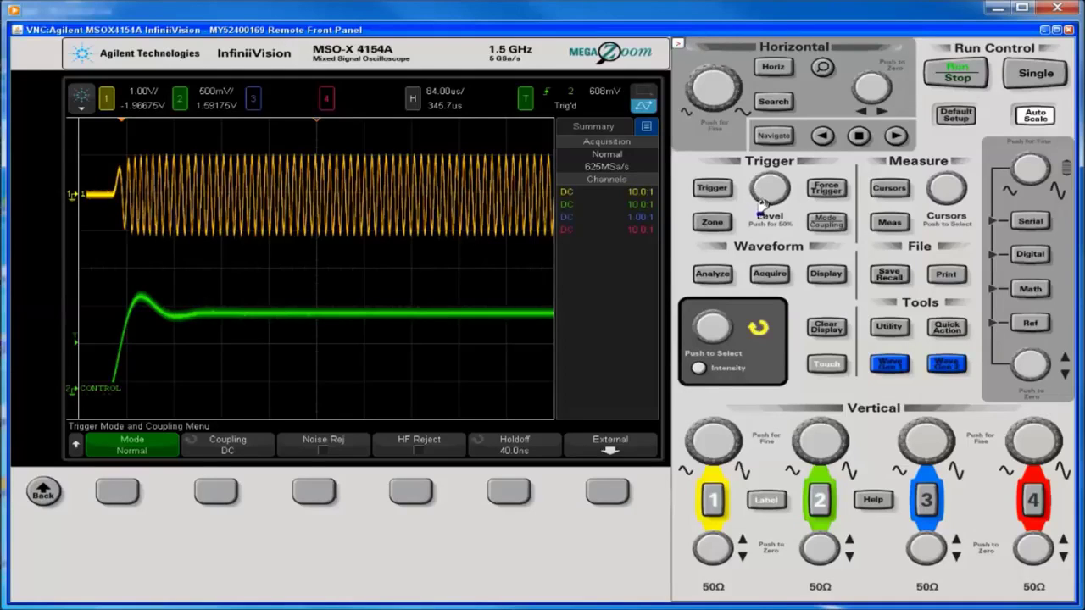
scroll(781, 200, "down", 1)
scroll(780, 201, "down", 3)
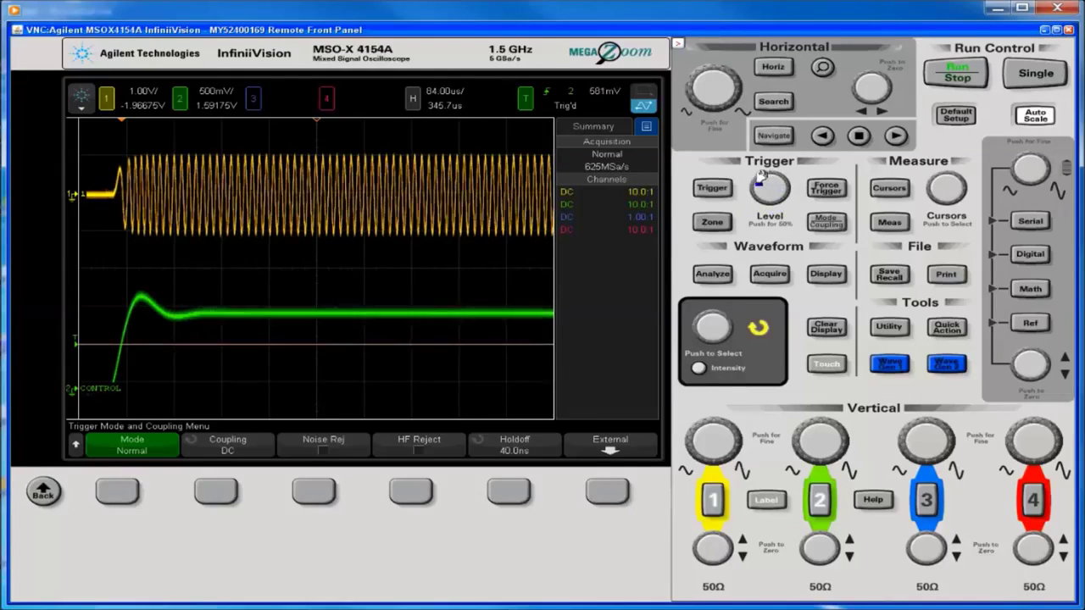
mouse_move(743, 190)
left_mouse_down()
mouse_move(752, 218)
mouse_move(772, 212)
mouse_move(777, 188)
mouse_move(748, 181)
mouse_move(754, 217)
mouse_move(785, 185)
mouse_move(763, 182)
mouse_move(765, 208)
mouse_move(784, 186)
mouse_move(763, 207)
mouse_move(766, 184)
mouse_move(787, 210)
mouse_move(756, 195)
mouse_move(786, 216)
mouse_move(777, 185)
mouse_move(754, 209)
mouse_move(792, 192)
mouse_move(751, 201)
mouse_move(783, 193)
mouse_move(767, 182)
mouse_move(756, 190)
left_mouse_up()
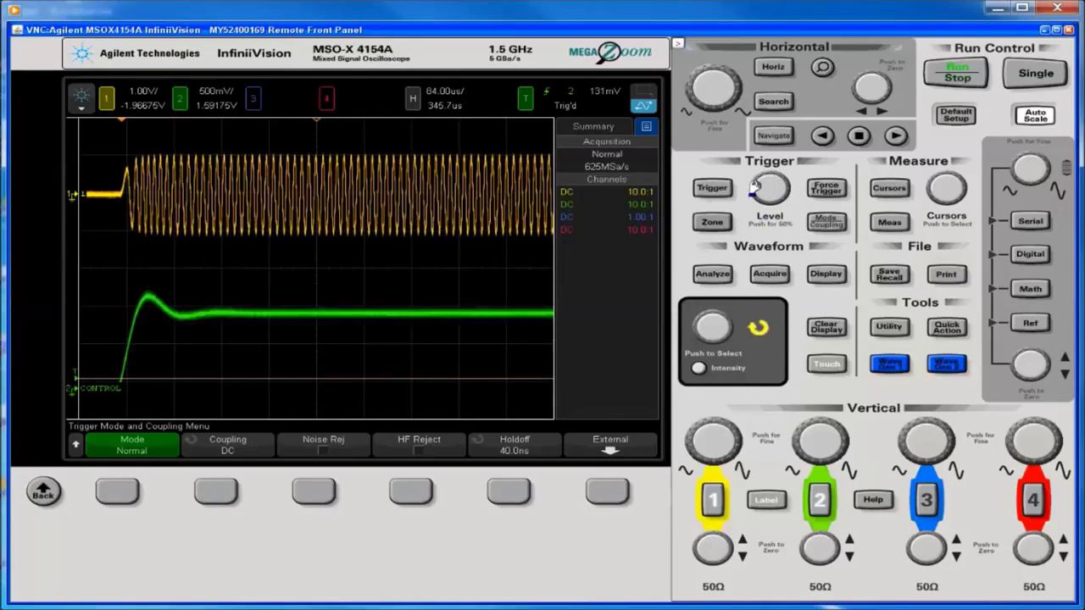
Relabel channel 1 as VCO in the Label menu
left_click(766, 500)
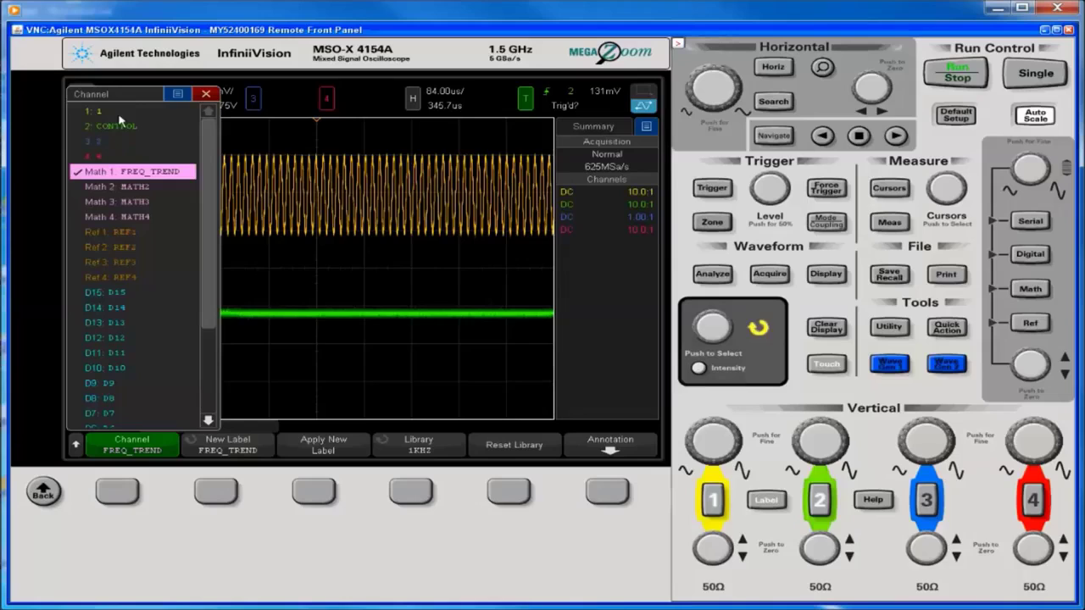
left_click(119, 113)
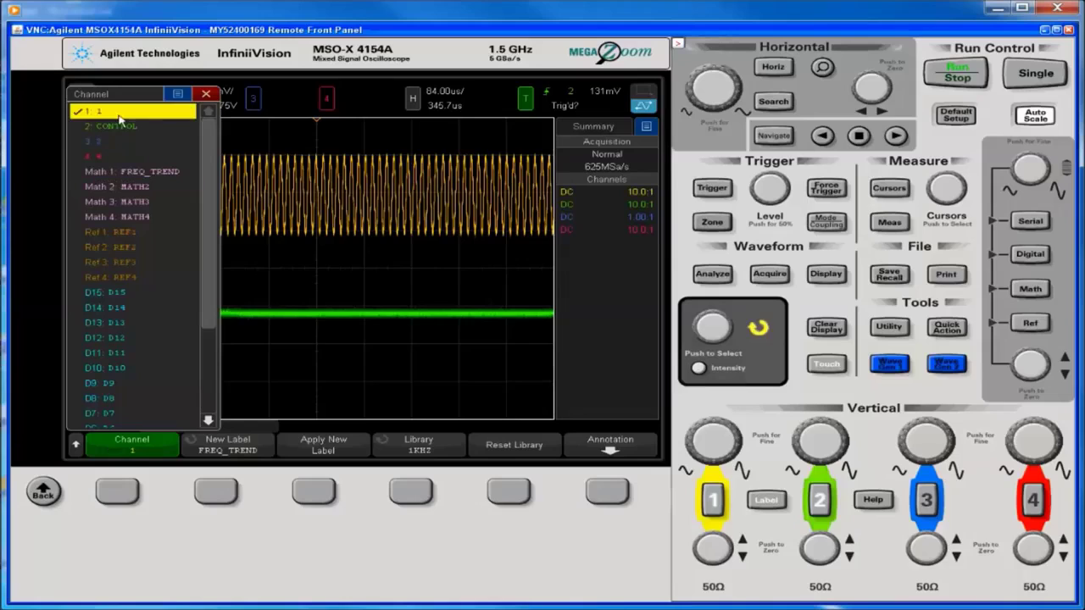
left_click(228, 449)
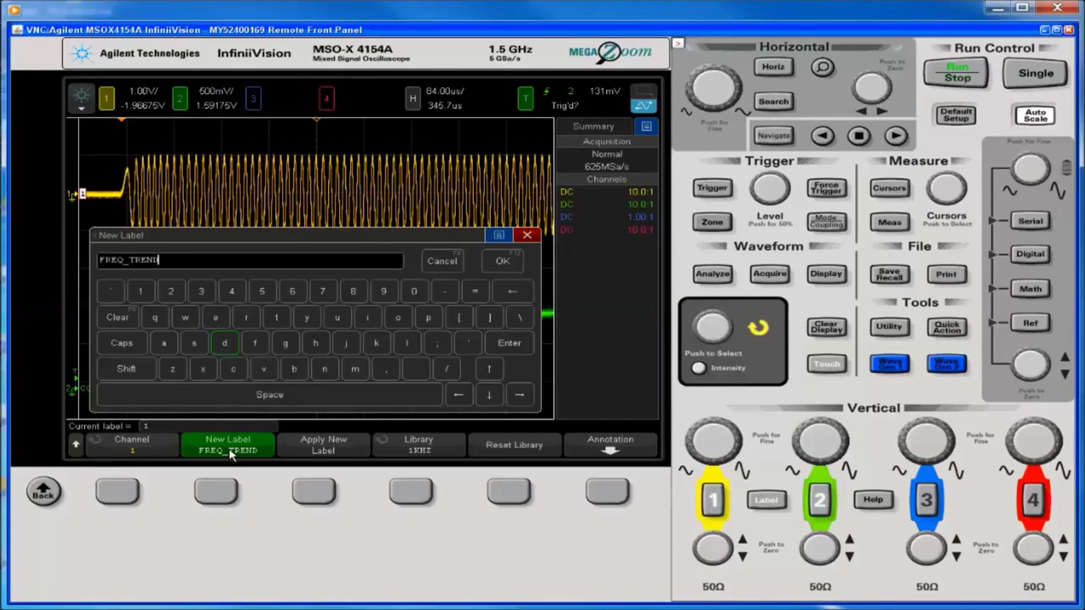
key("BackSpace")
key("BackSpace")
key("BackSpace")
key("BackSpace")
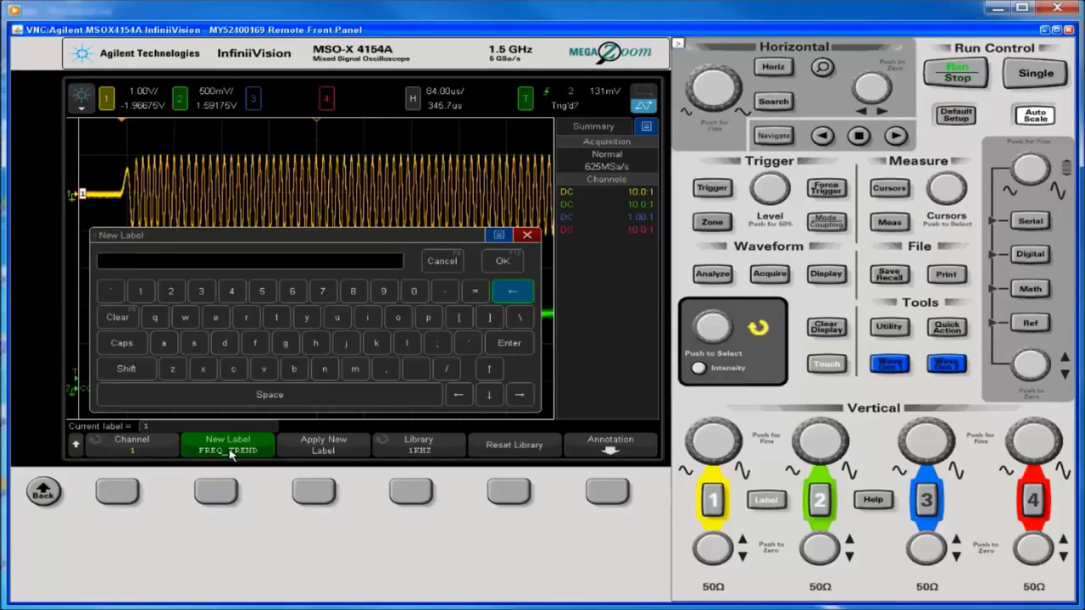
key("shift")
type("VC")
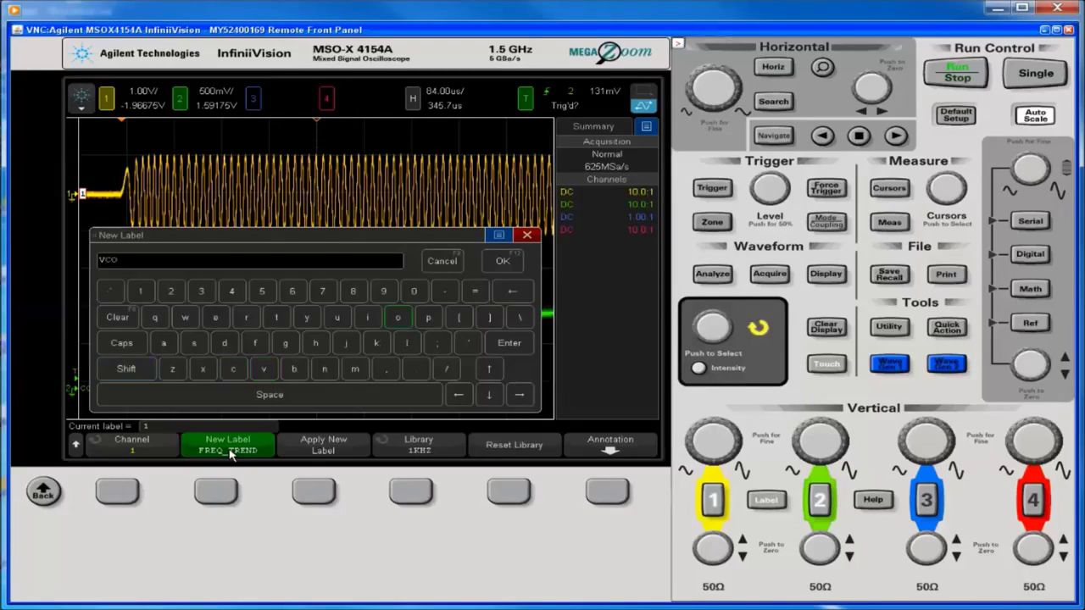
type("O")
key("Return")
left_click(314, 491)
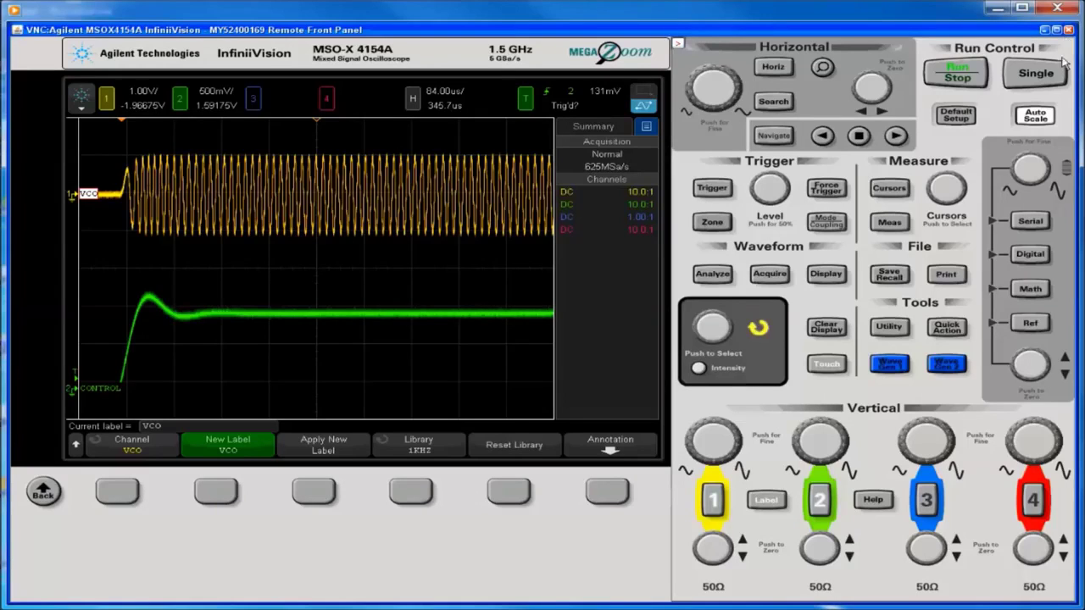
Take a Single acquisition, then bring up the Math 1 function settings
left_click(1037, 73)
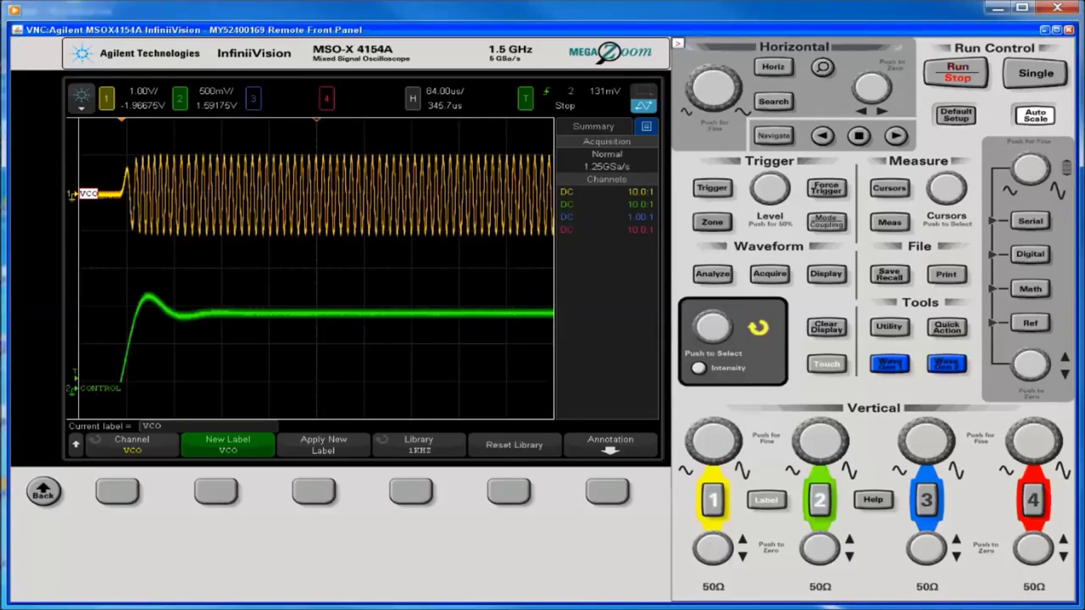
left_click(1030, 290)
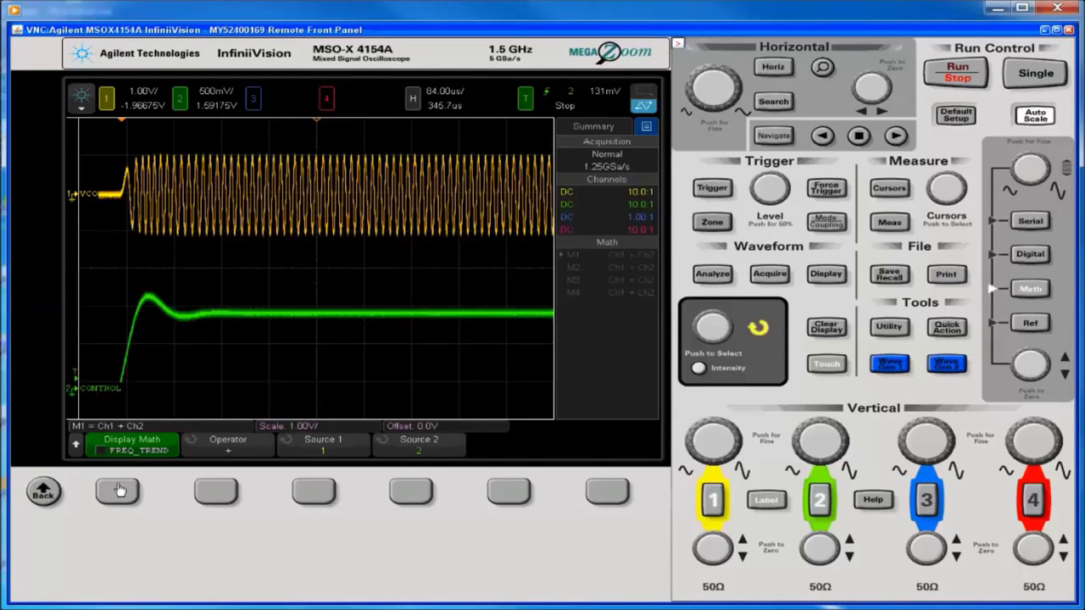
Set the Math 1 operator to Measurement Trend
left_click(217, 492)
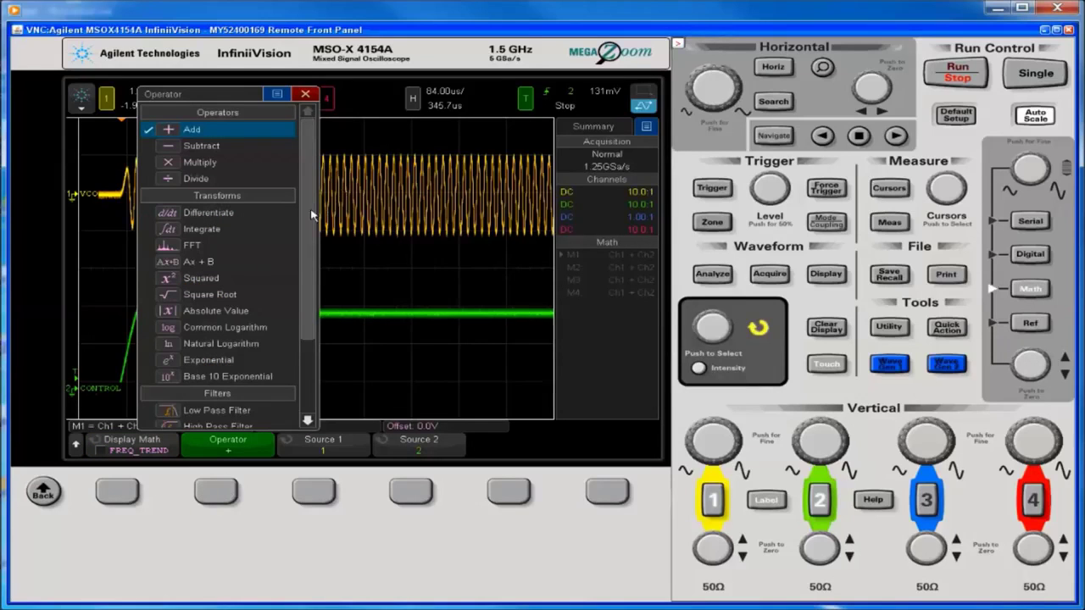
scroll(307, 394, "down", 1)
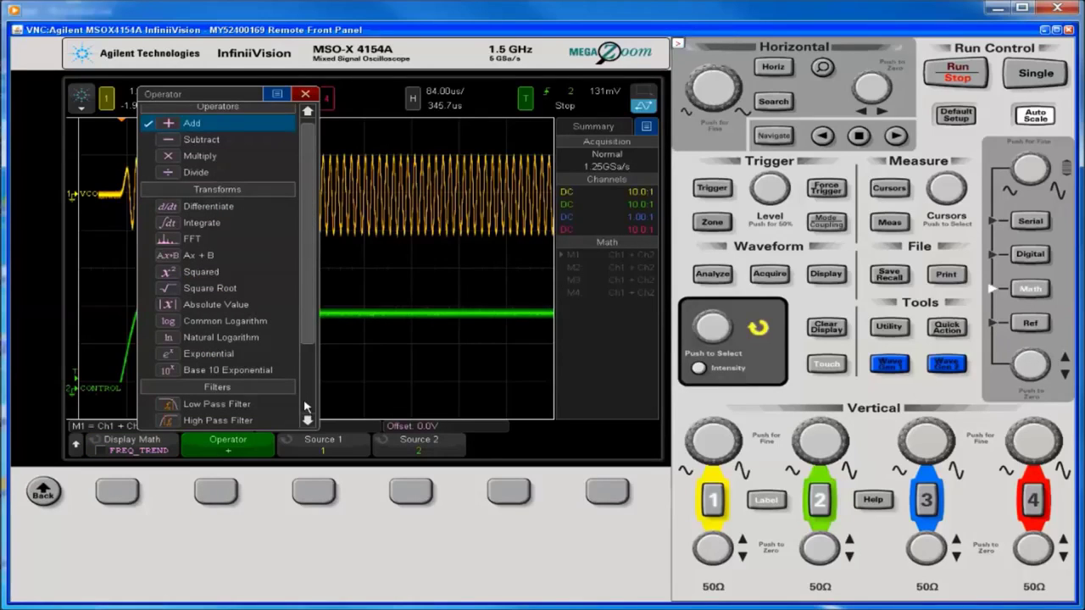
scroll(305, 405, "down", 3)
left_click(228, 388)
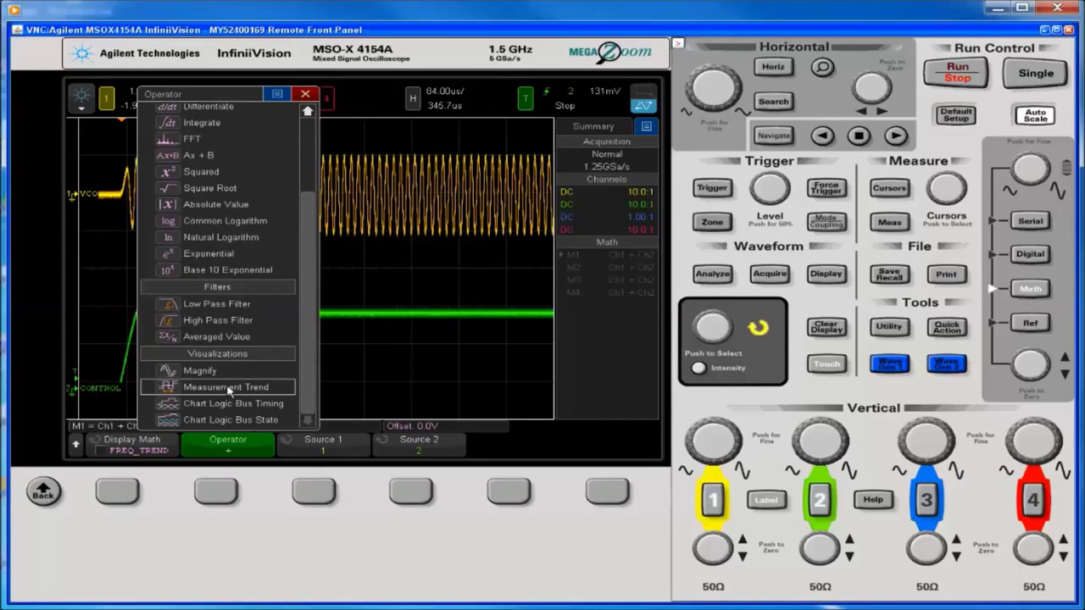
left_click(229, 388)
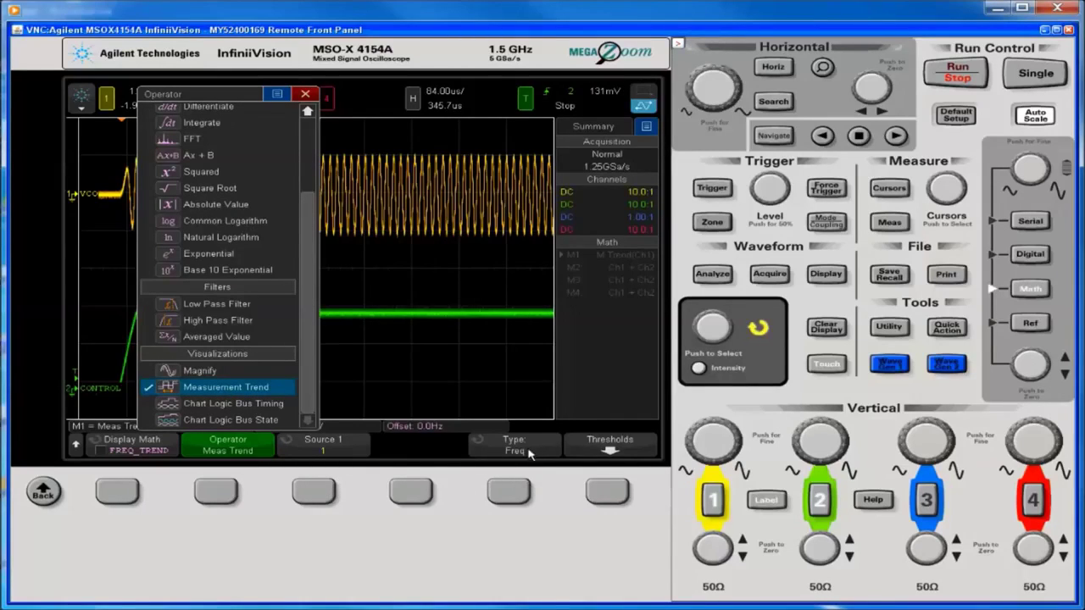
Keep the FREQ_TREND math trace displayed
left_click(117, 488)
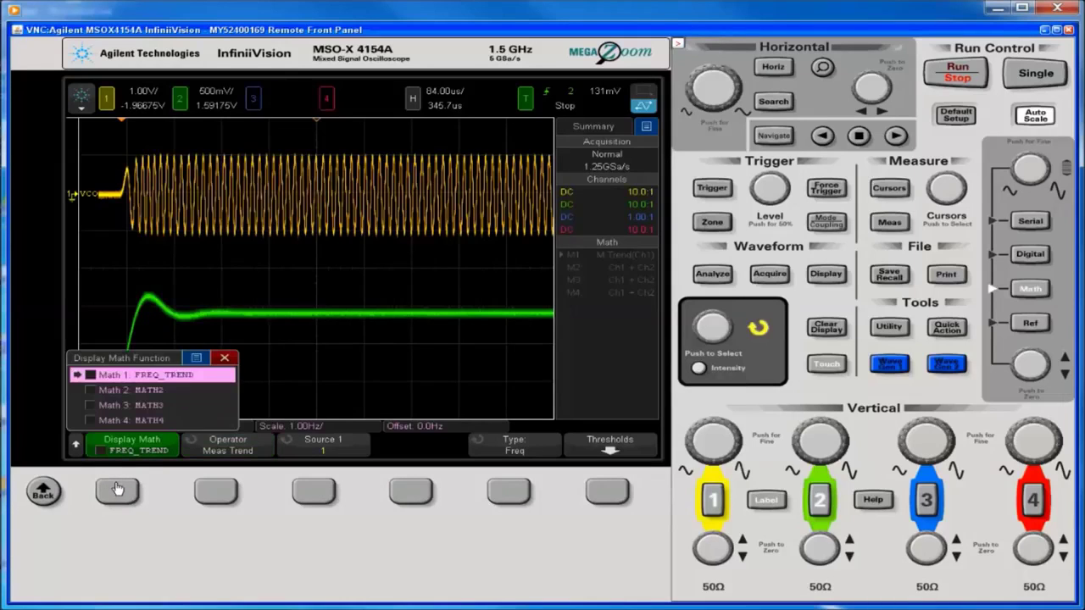
left_click(117, 489)
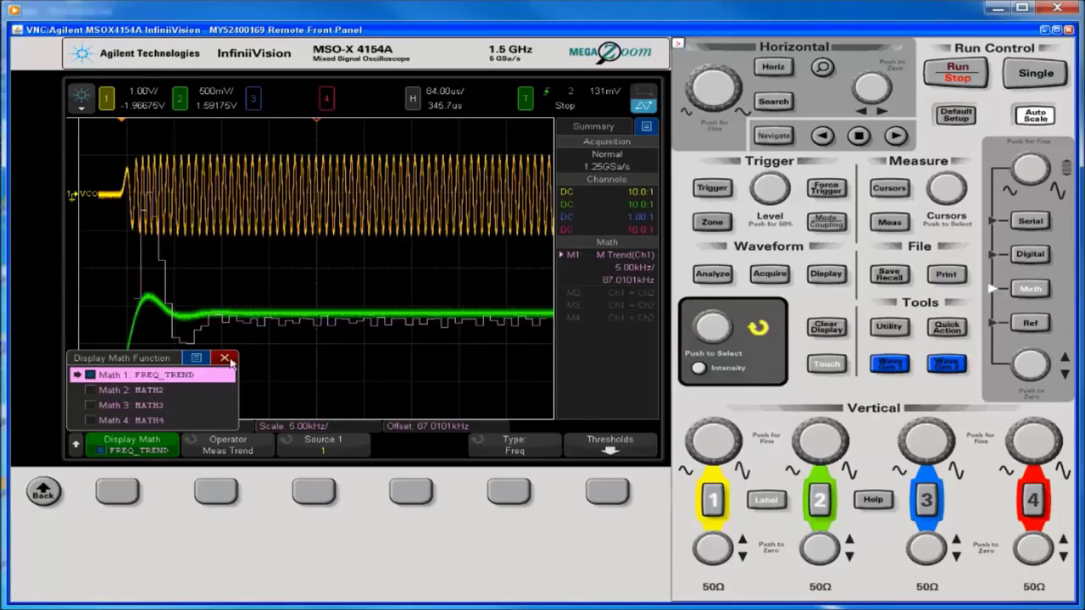
left_click(225, 359)
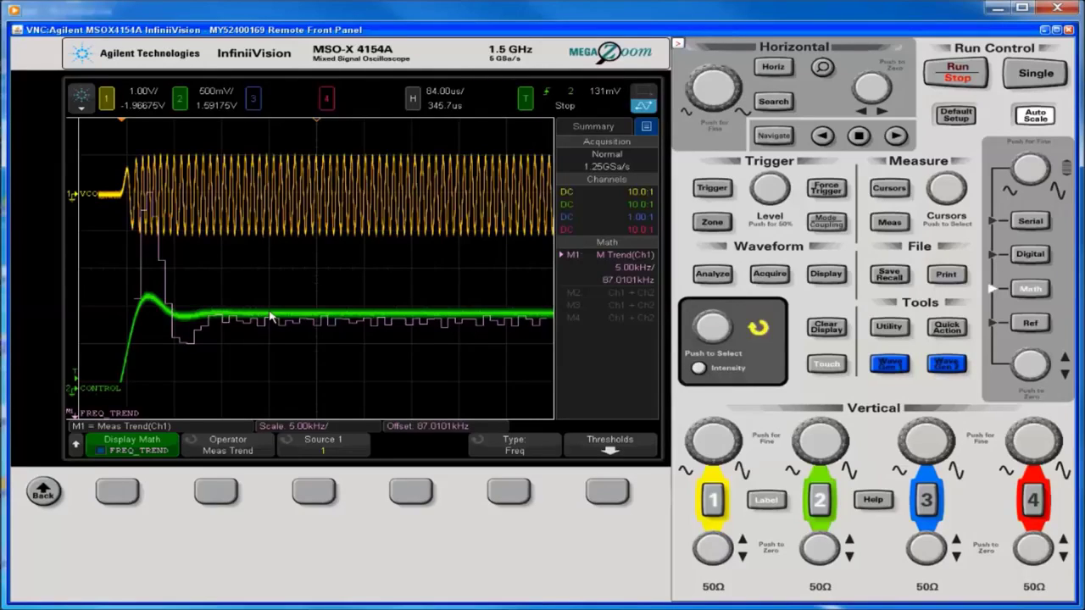
Turn on Track Waveform cursors with X1 following the CONTROL trace
left_click(889, 190)
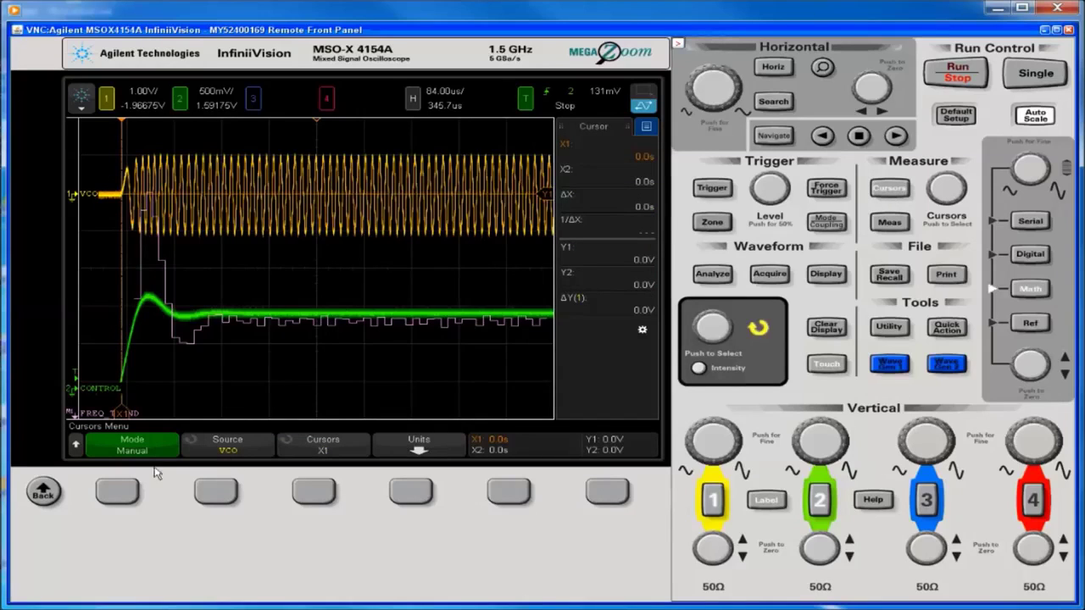
left_click(115, 493)
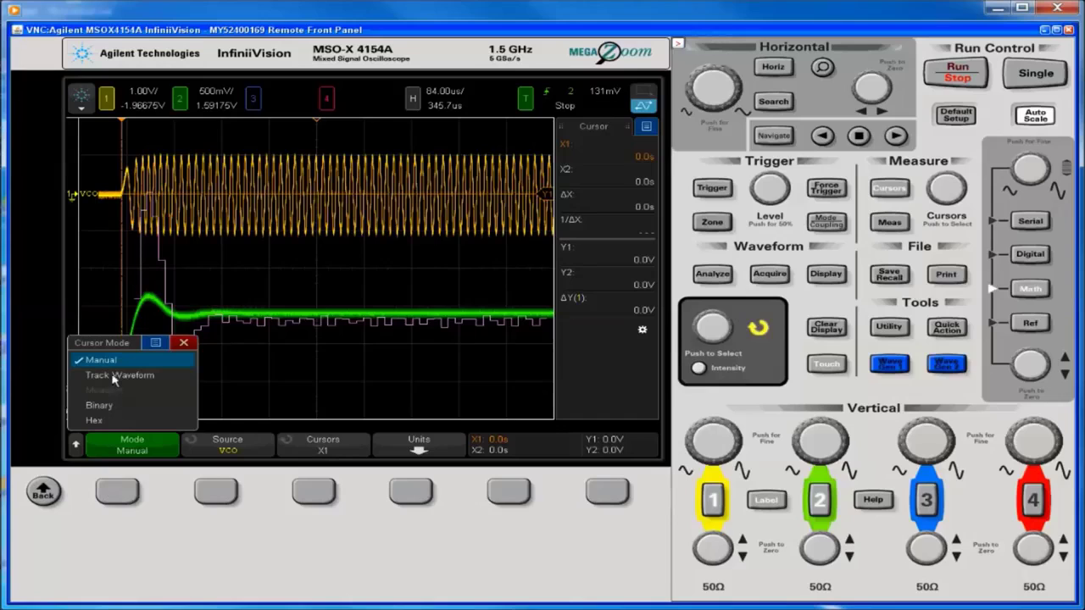
left_click(119, 374)
left_click(217, 492)
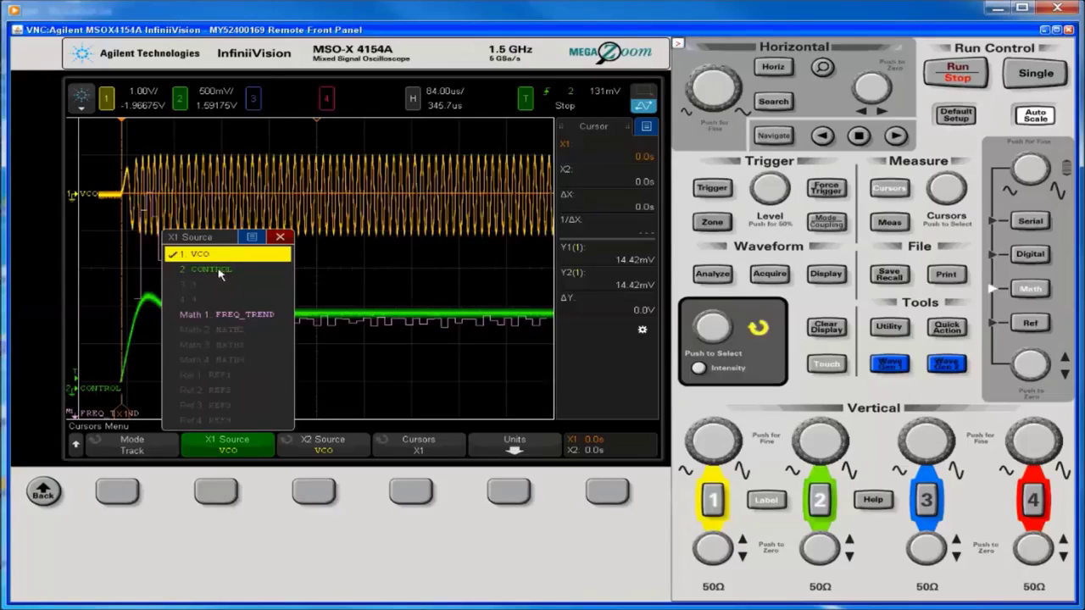
left_click(219, 273)
Leave X2 on VCO and select X2 as the cursor to adjust
left_click(313, 492)
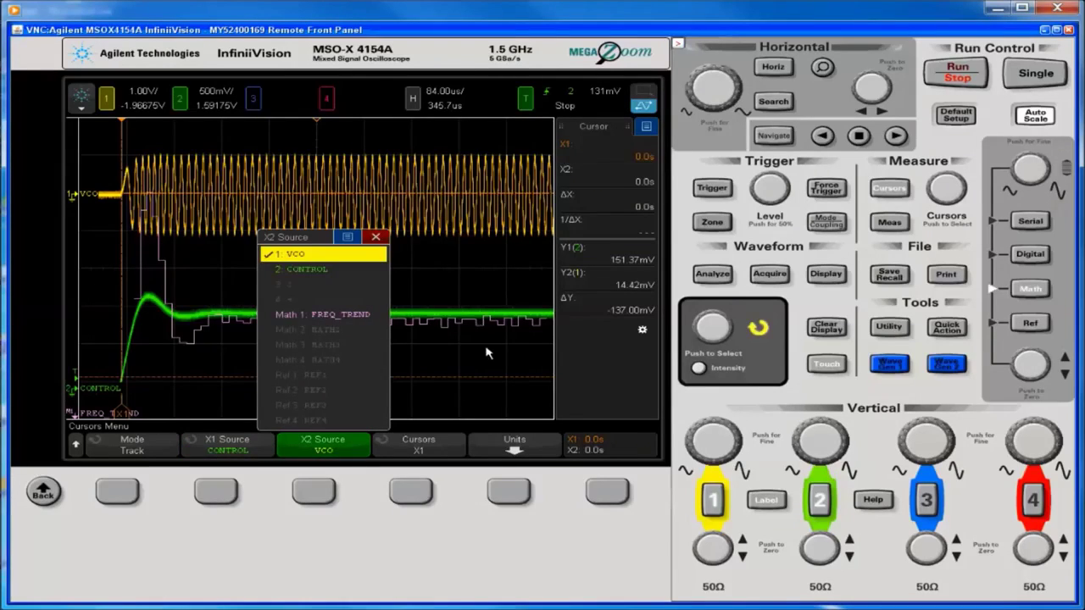
left_click(949, 195)
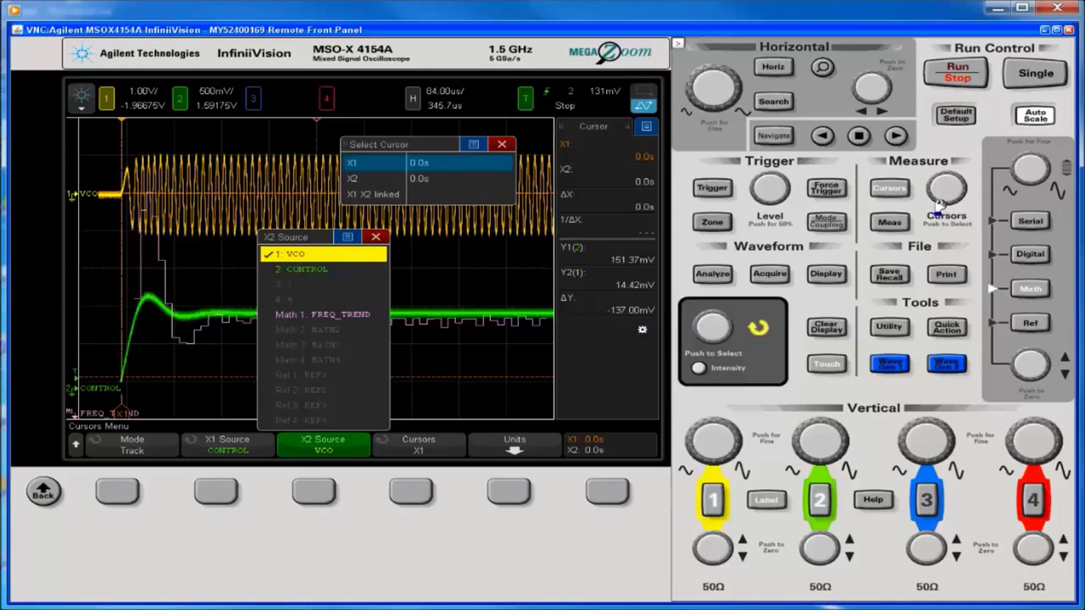
scroll(958, 193, "down", 2)
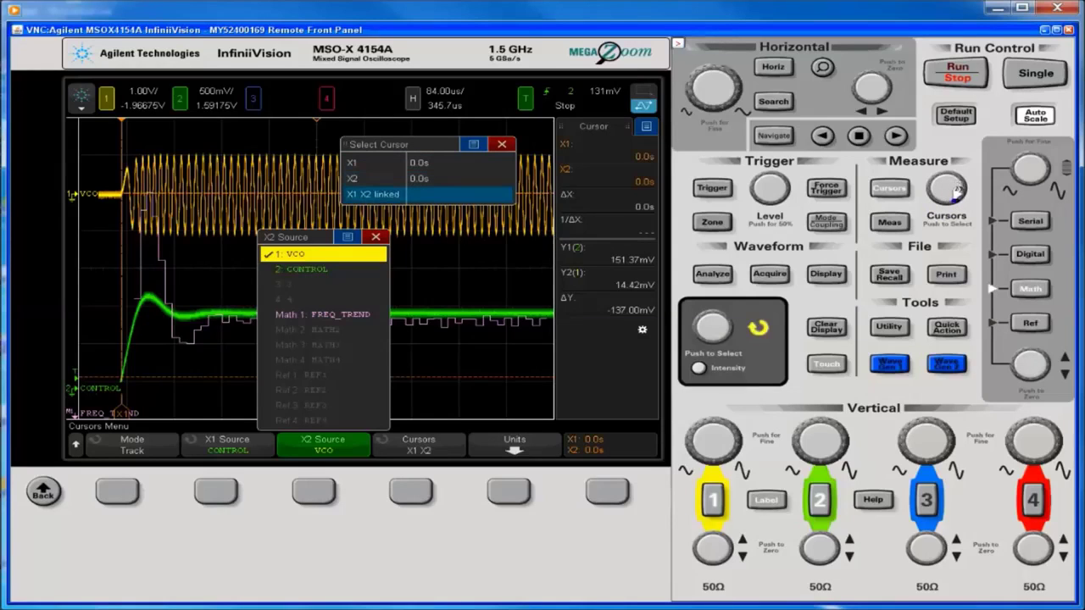
scroll(949, 200, "up", 2)
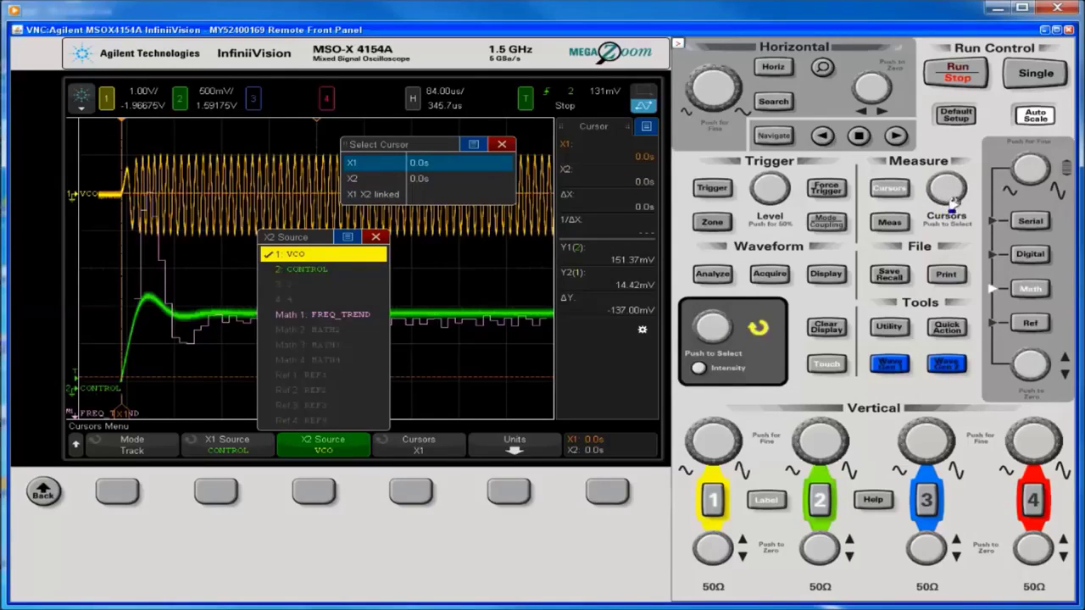
scroll(953, 199, "down", 1)
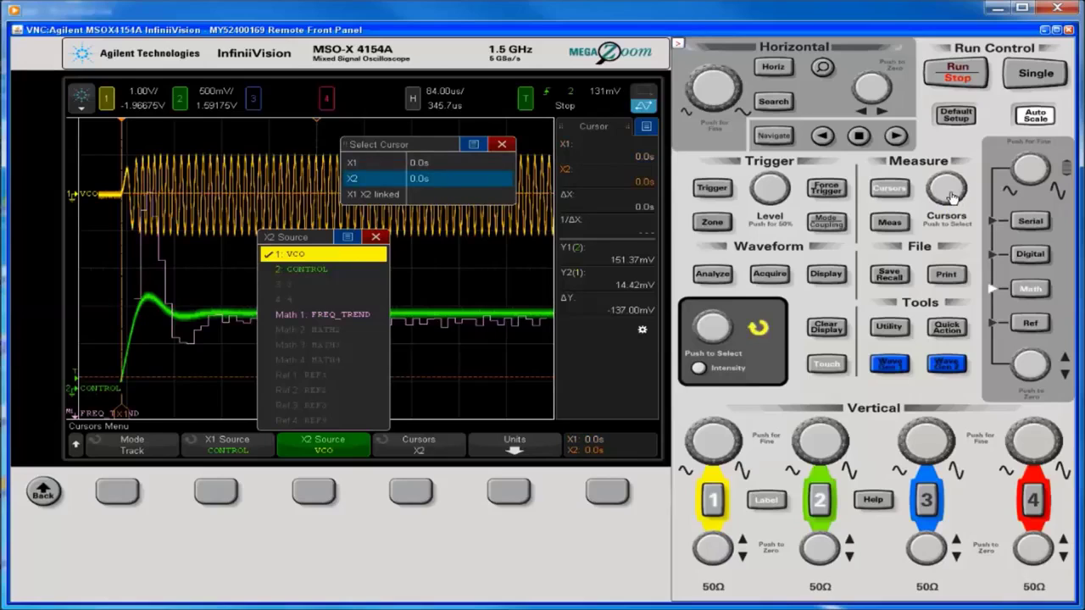
left_click(950, 193)
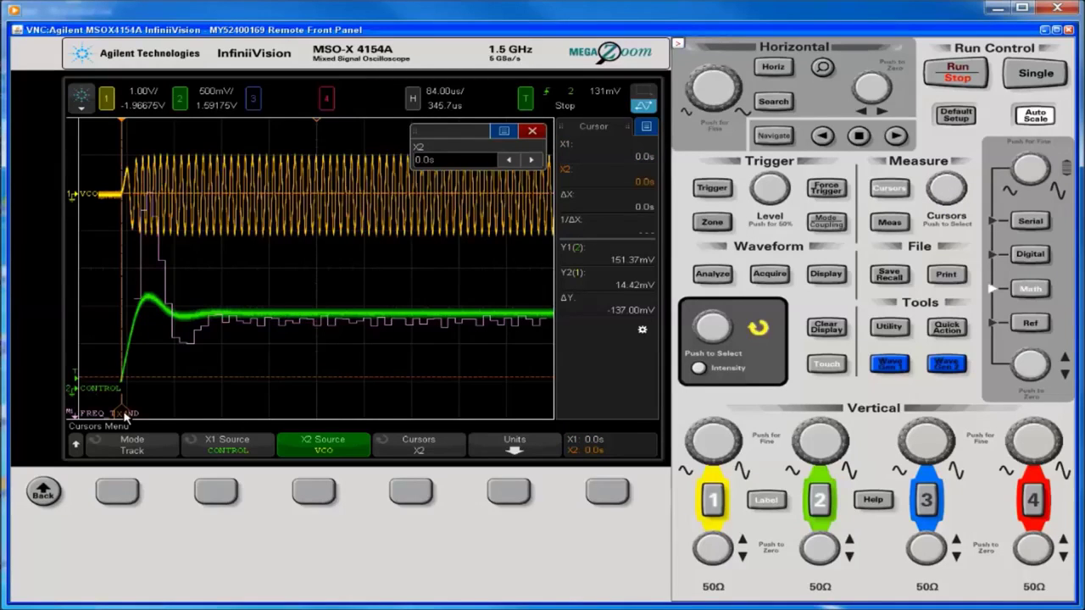
Roughly place X1 and X2, then make X2 track the FREQ_TREND math trace
left_click(109, 415)
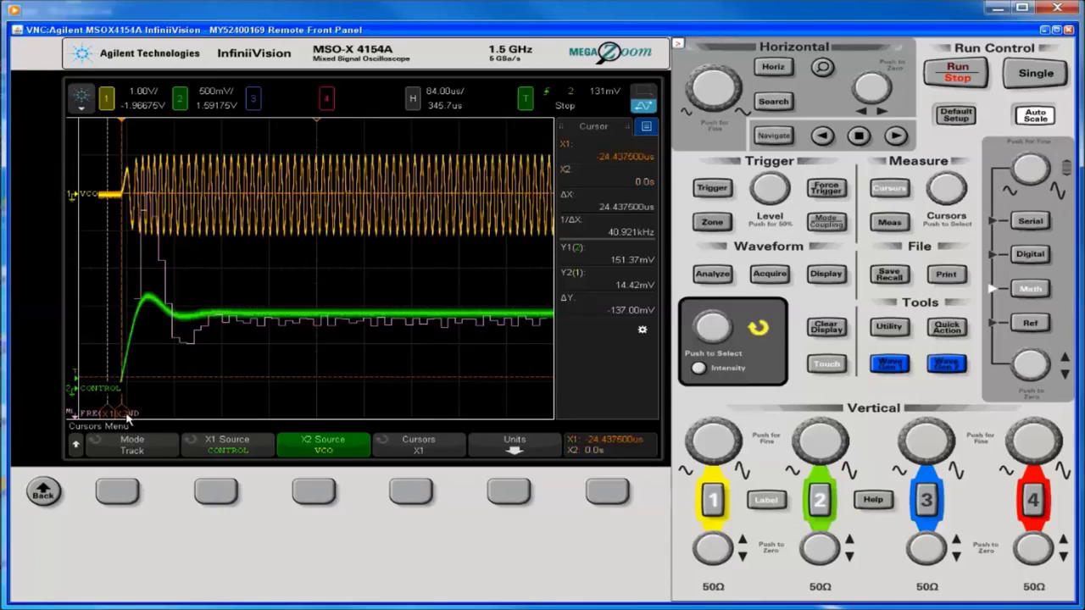
left_click(206, 415)
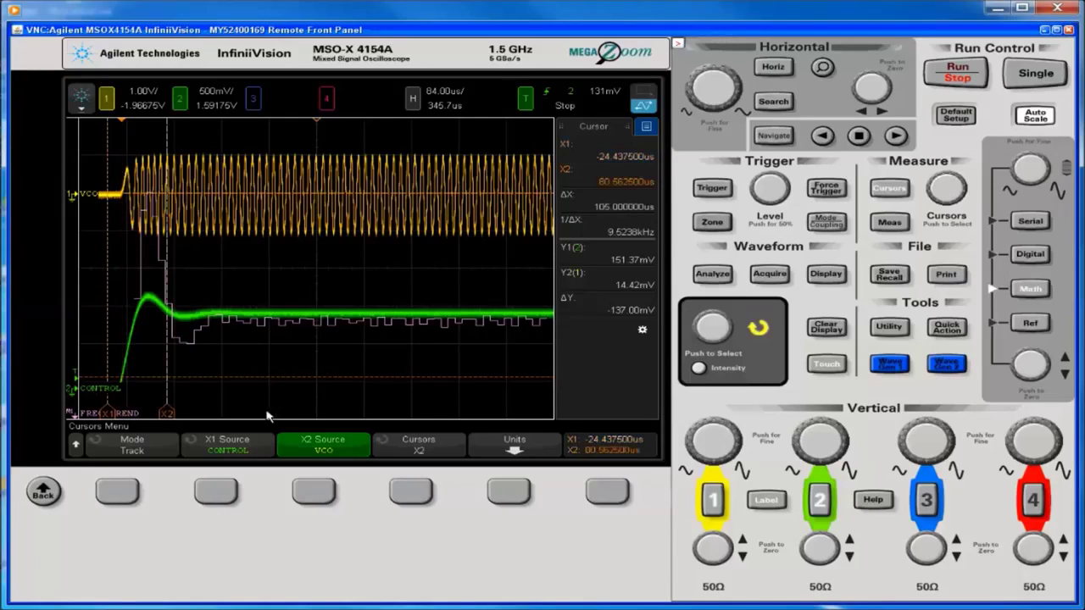
left_click(342, 414)
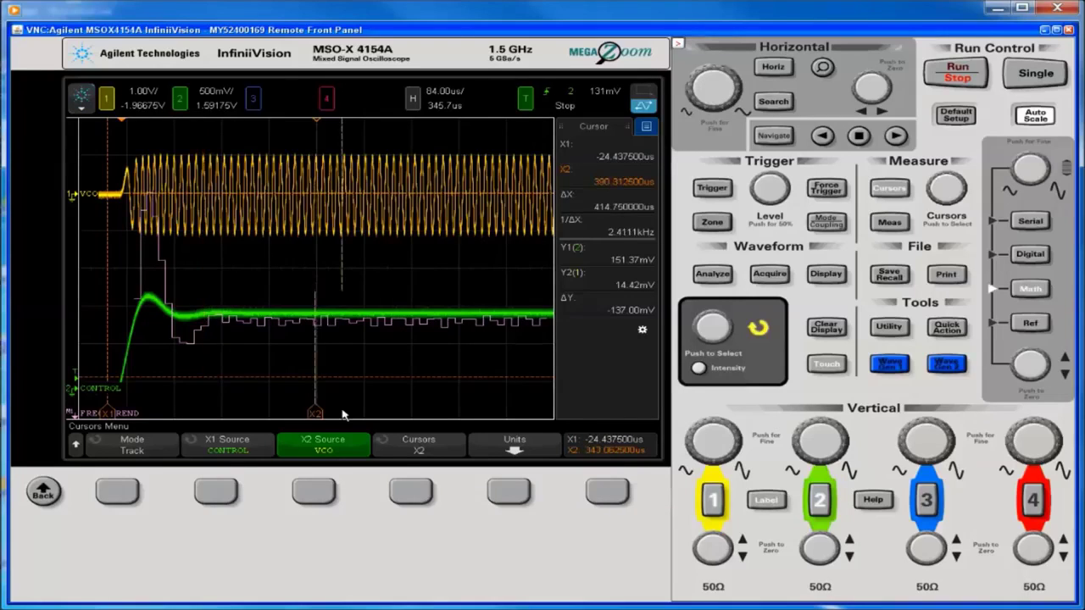
left_click(312, 492)
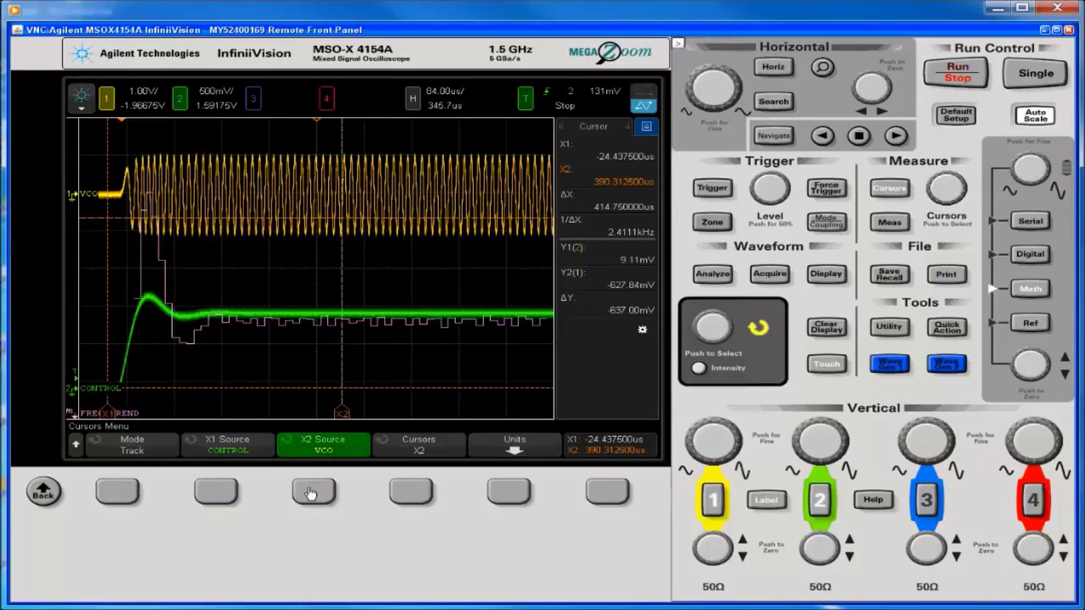
left_click(311, 315)
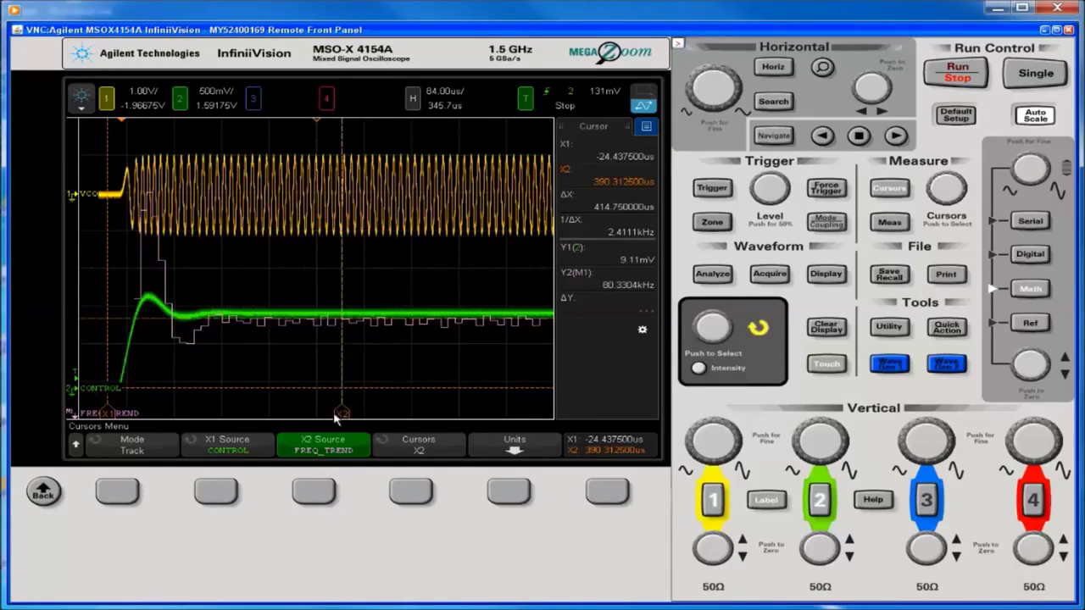
Set X2 near 180 µs where frequency settles and X1 at the CONTROL rise
left_click_drag(314, 418, 298, 413)
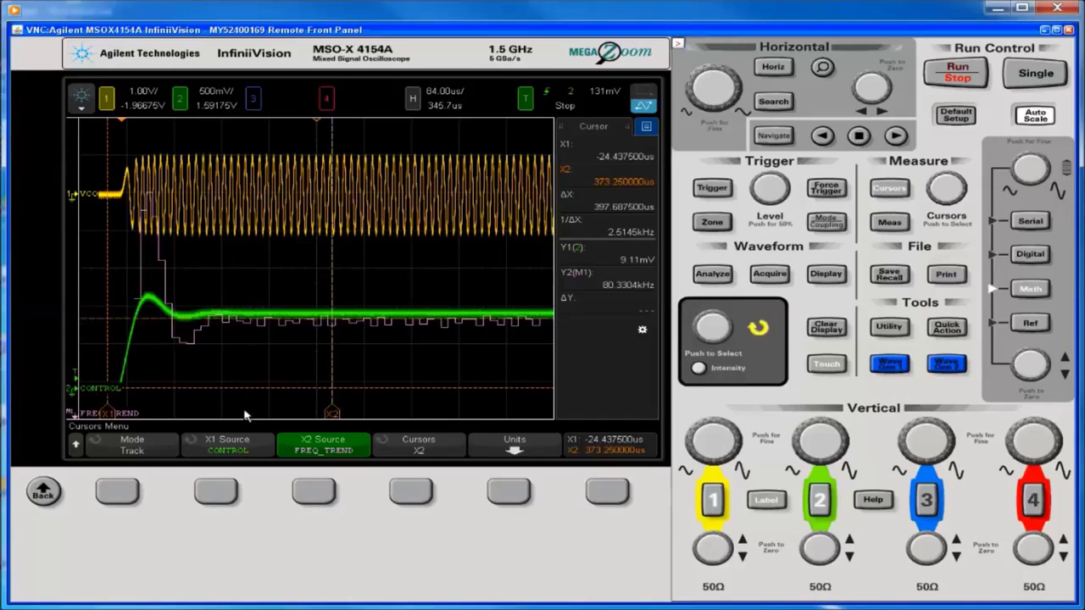
left_click_drag(209, 416, 203, 413)
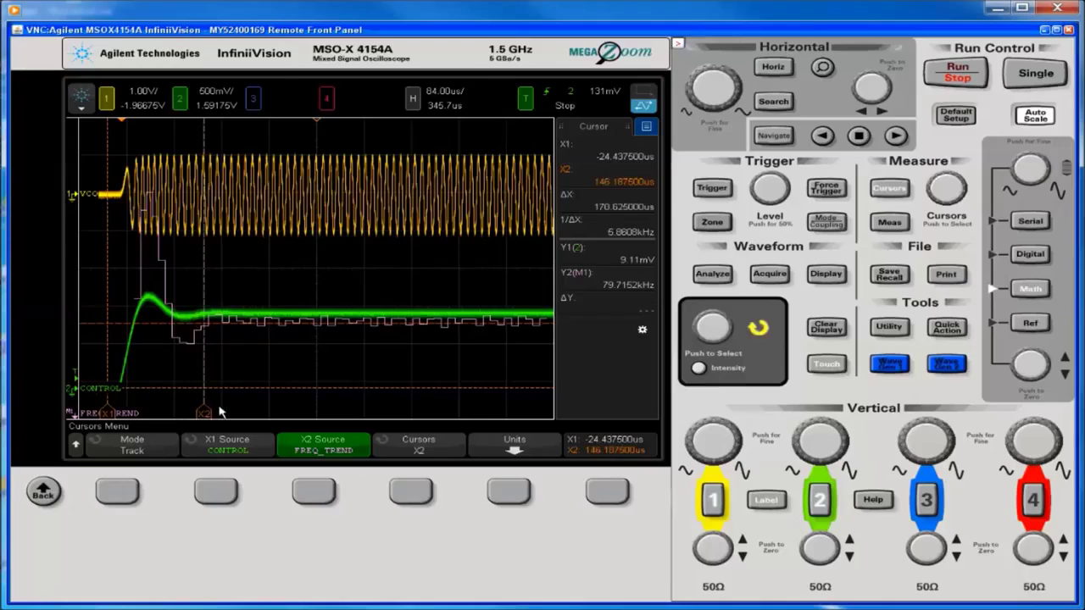
left_click(222, 413)
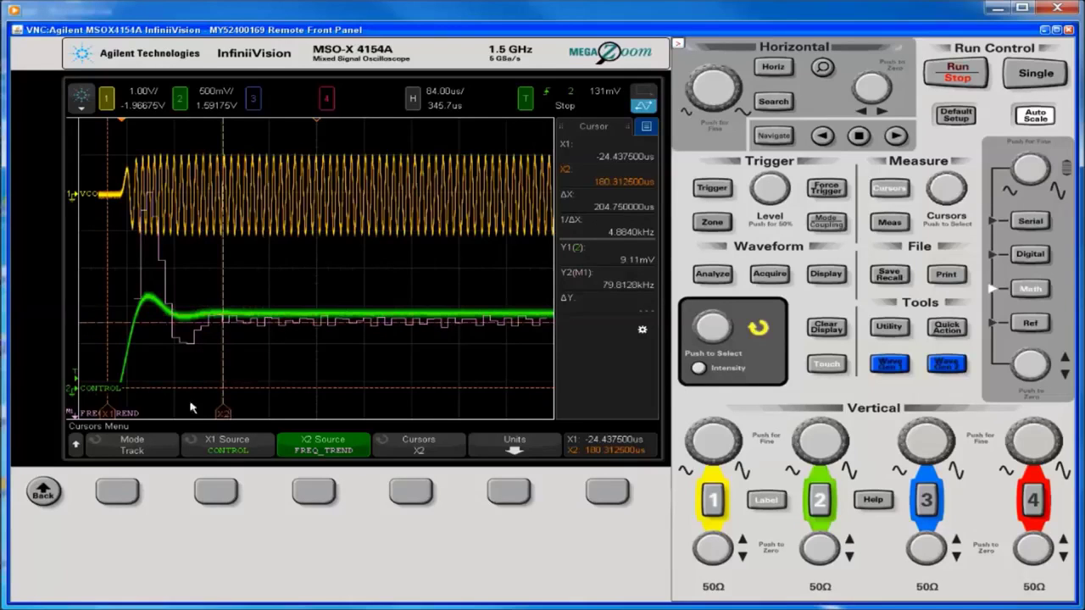
left_click_drag(110, 416, 129, 415)
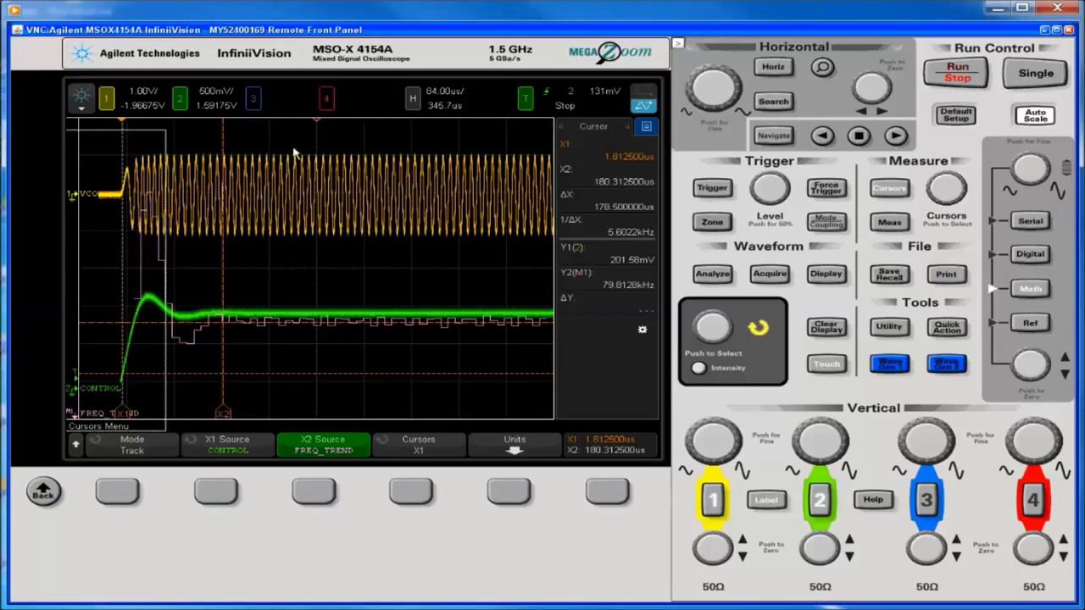
Float the cursor readout panel over the waveform display
left_click_drag(294, 153, 294, 154)
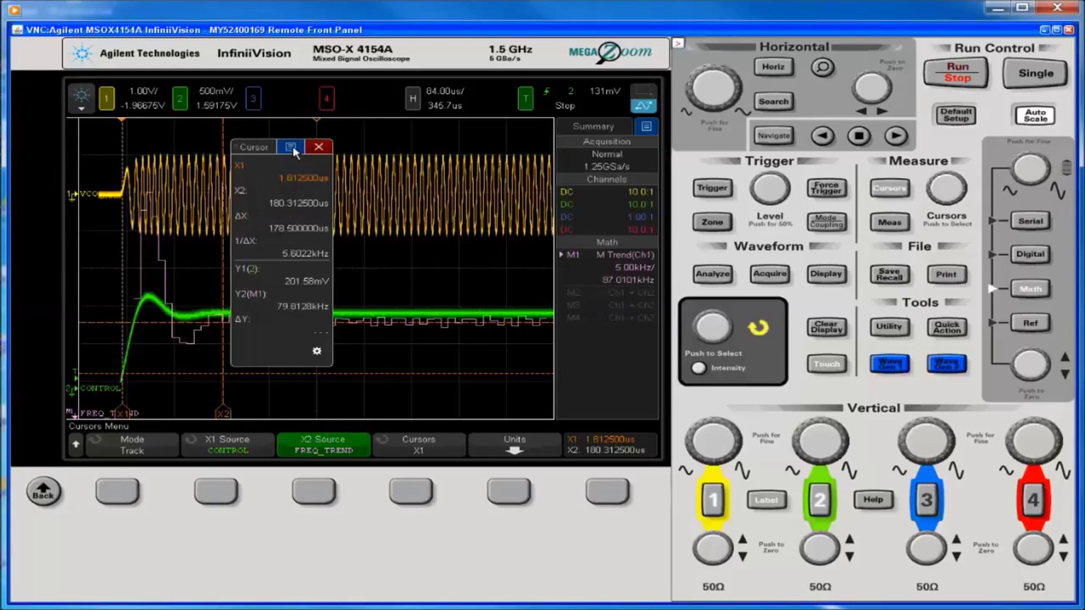
right_click(316, 352)
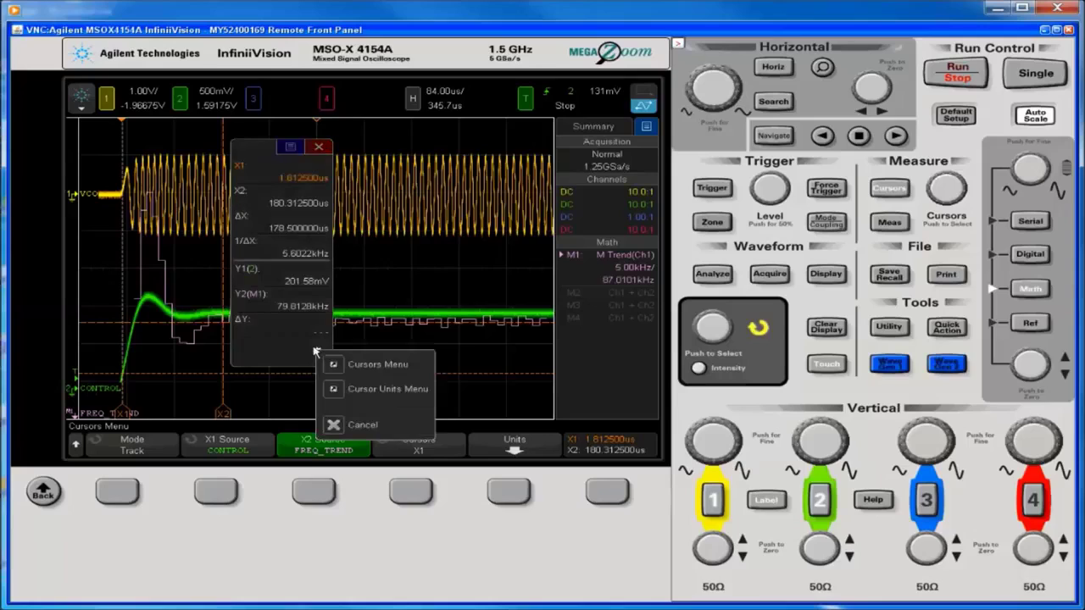
left_click(355, 415)
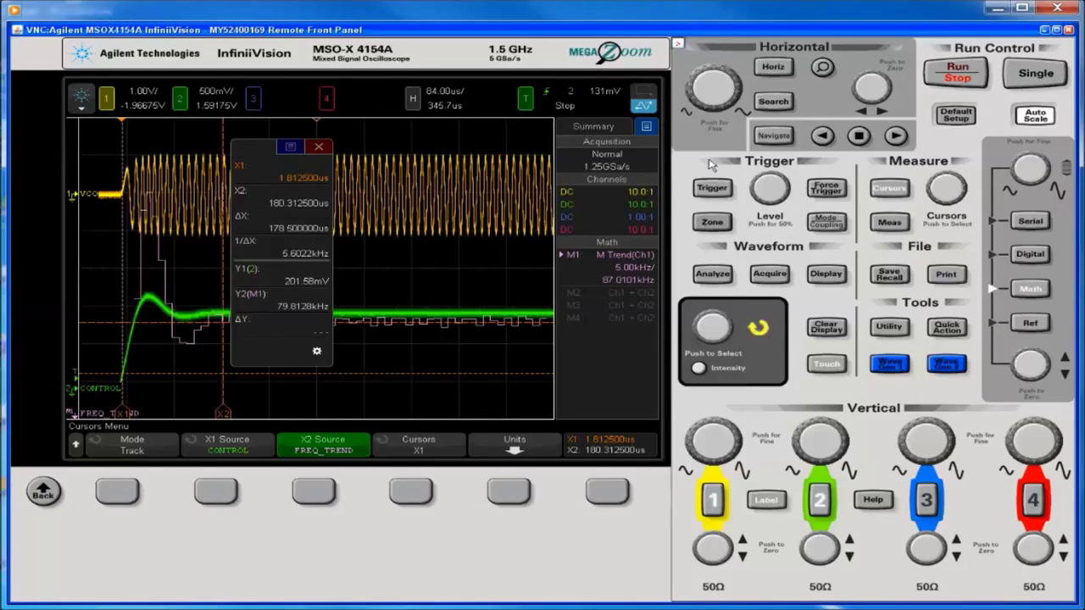
Rearrange the readout panels and clear all existing measurements
left_click(890, 227)
mouse_move(591, 126)
left_mouse_down()
mouse_move(410, 159)
mouse_move(312, 151)
left_mouse_up()
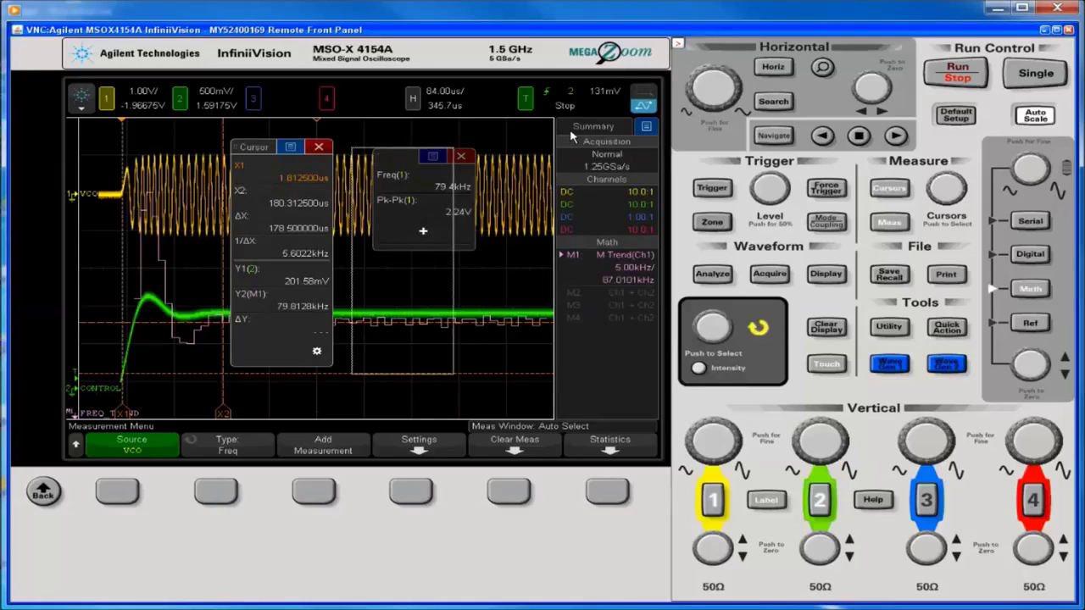
left_click_drag(572, 135, 581, 133)
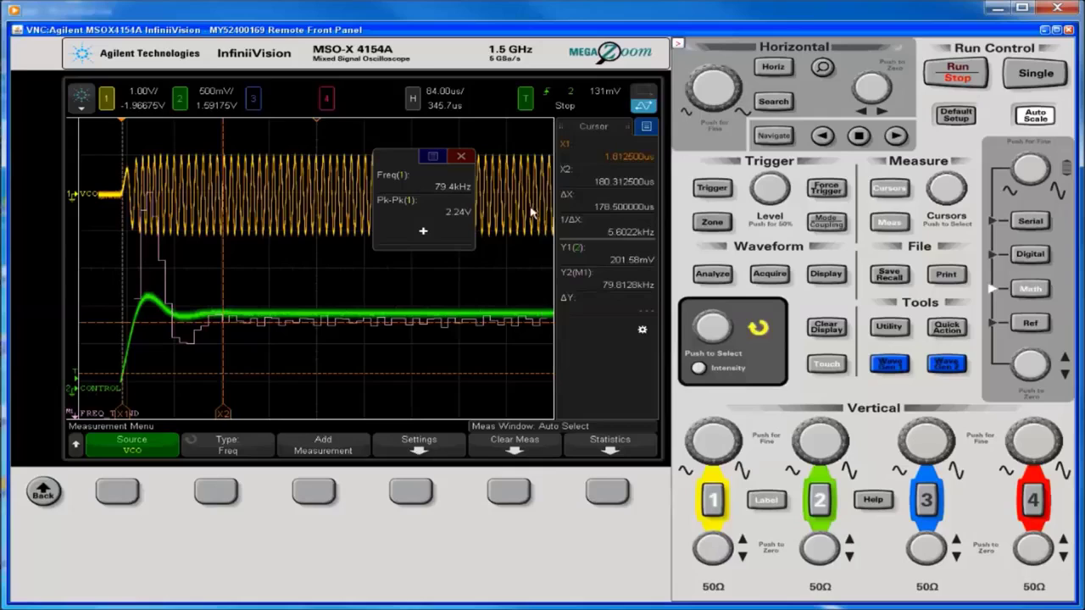
left_click(509, 495)
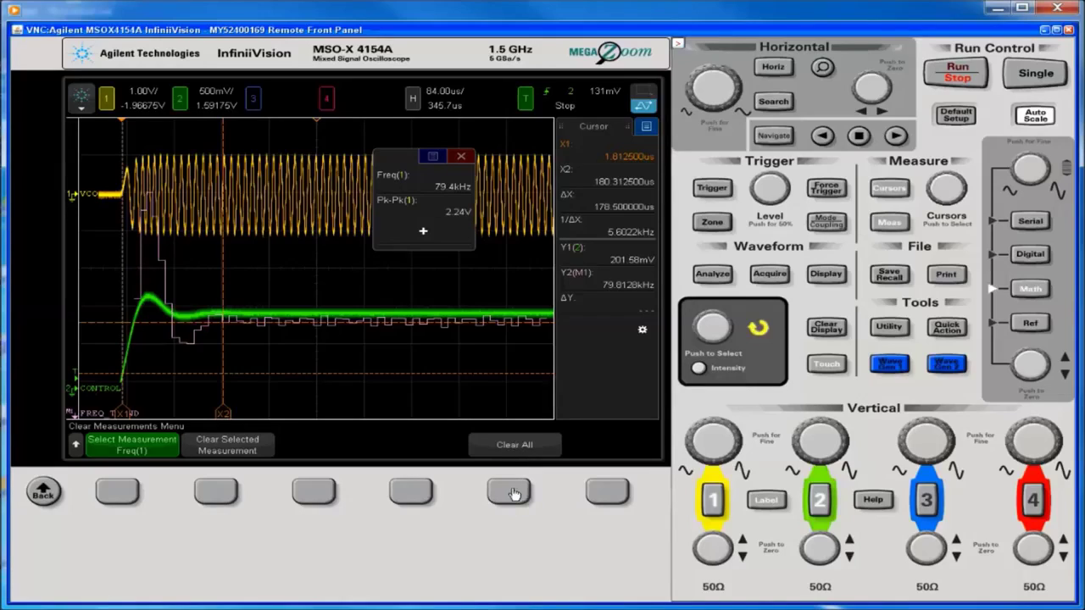
left_click(511, 491)
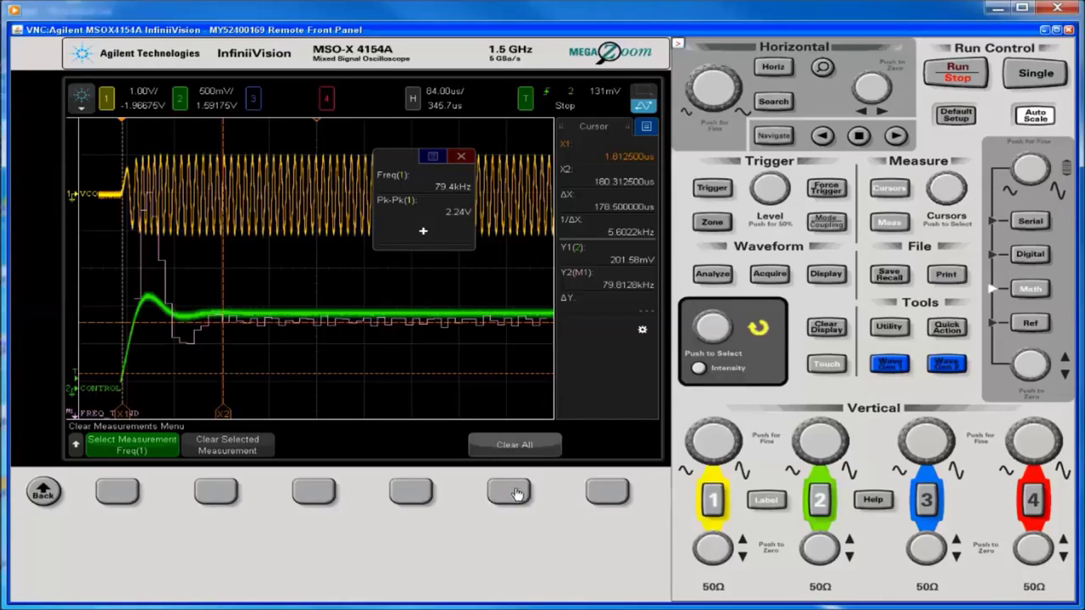
Add a Peak-Peak measurement on the FREQ_TREND source, reading 20.078 kHz
left_click(117, 494)
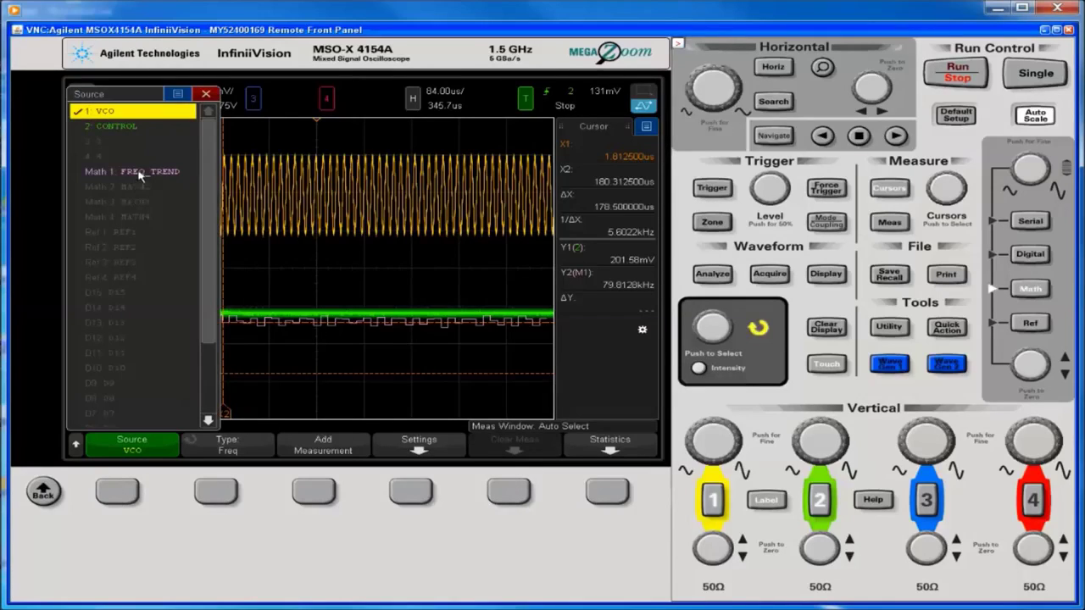
left_click(214, 494)
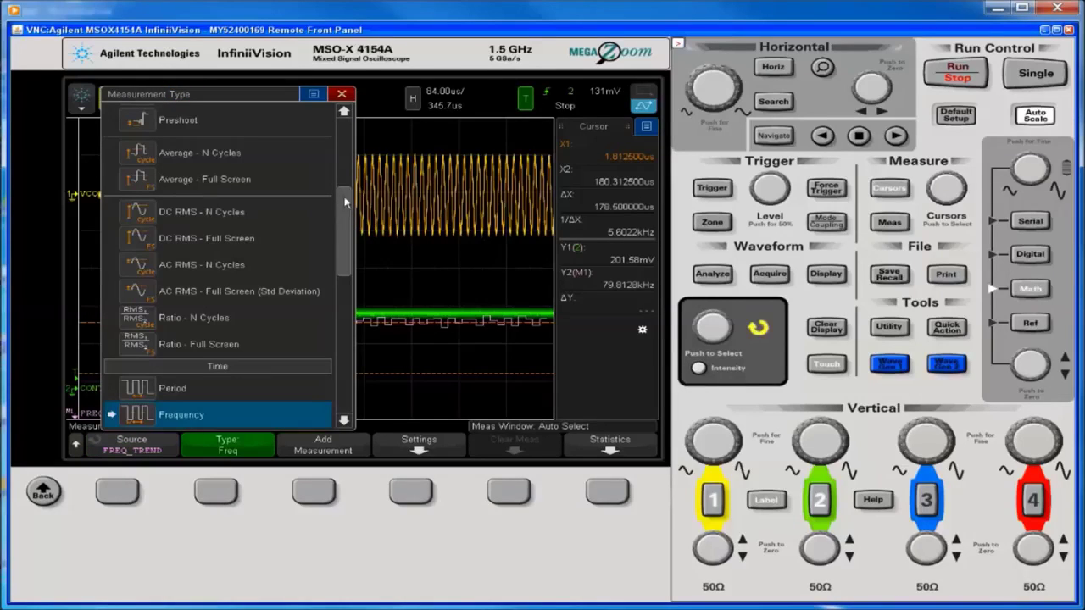
scroll(237, 140, "up", 5)
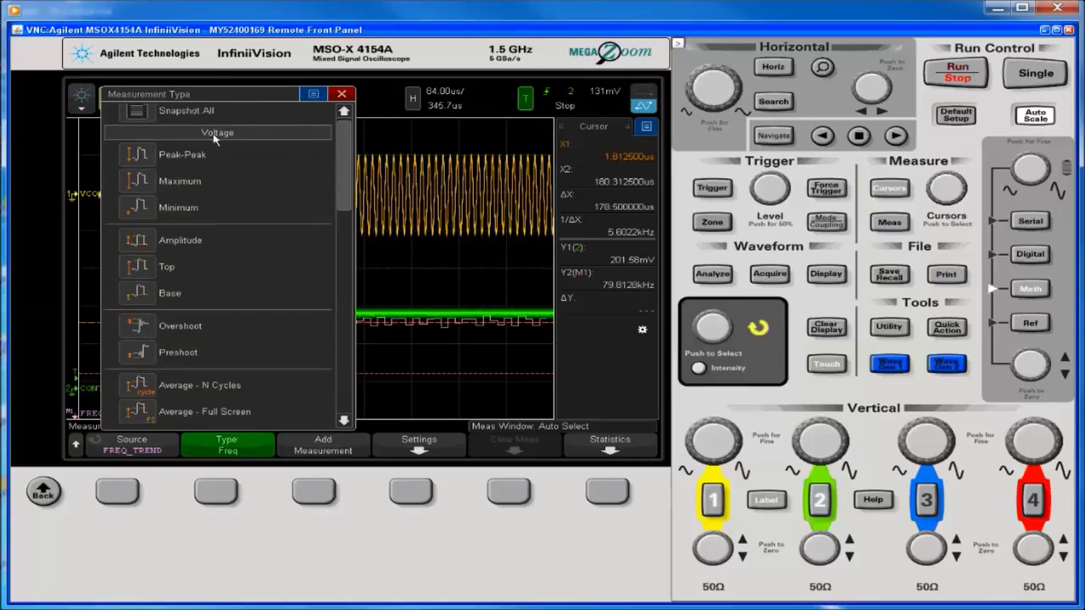
scroll(216, 141, "up", 1)
left_click(194, 159)
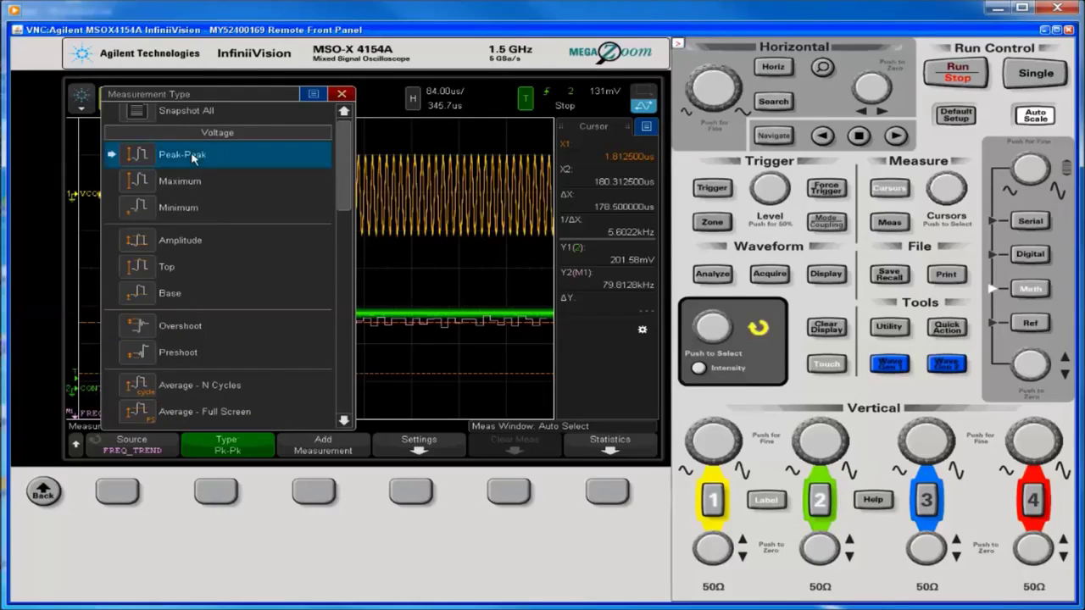
left_click(314, 492)
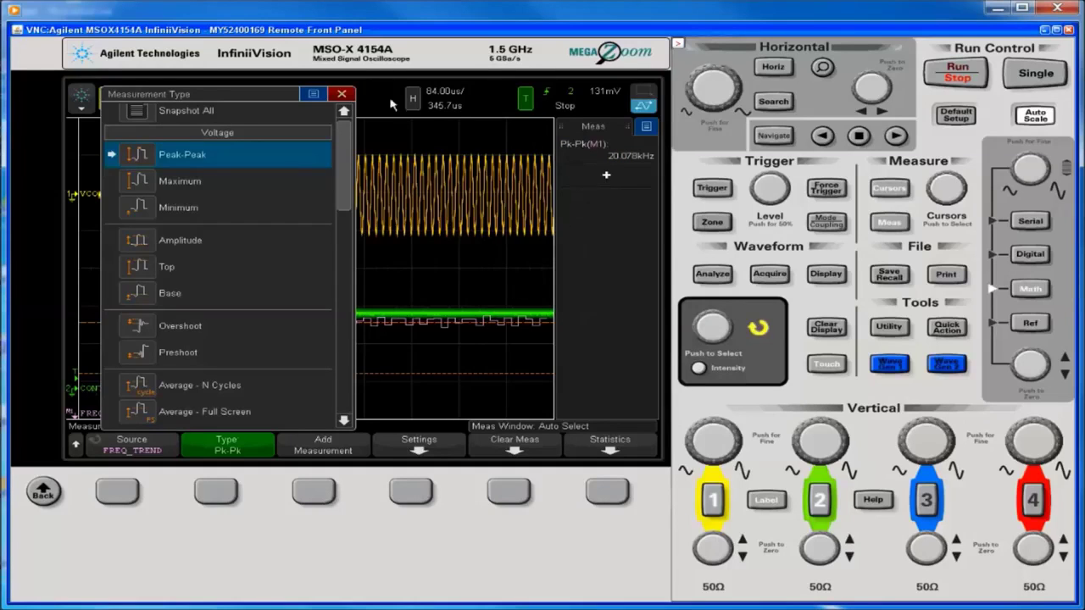
left_click(342, 94)
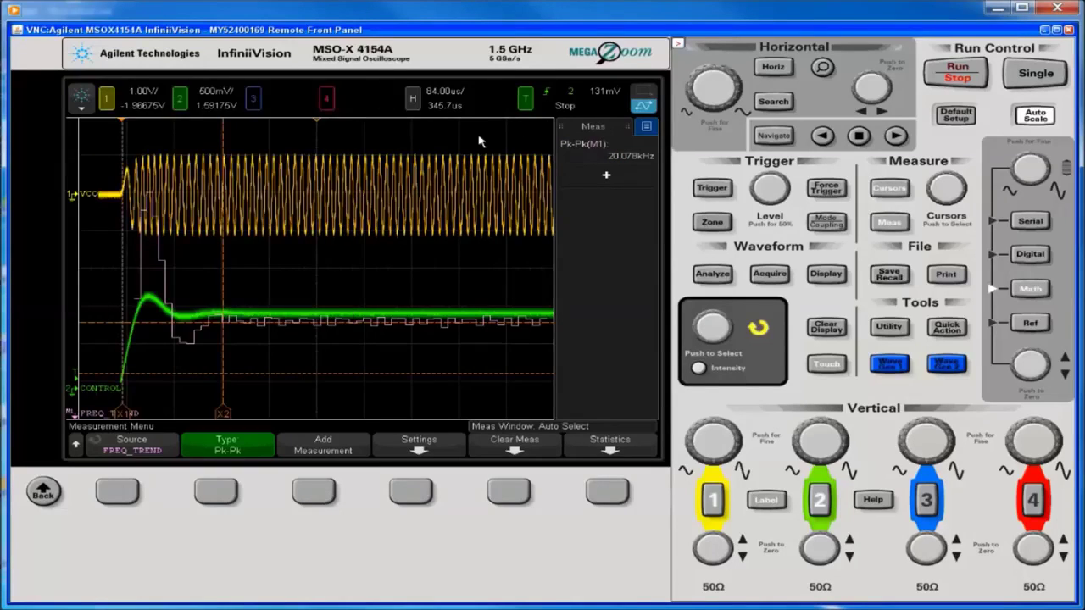
Undock the Pk-Pk measurement readout into a floating window over the waveform
left_click(468, 142)
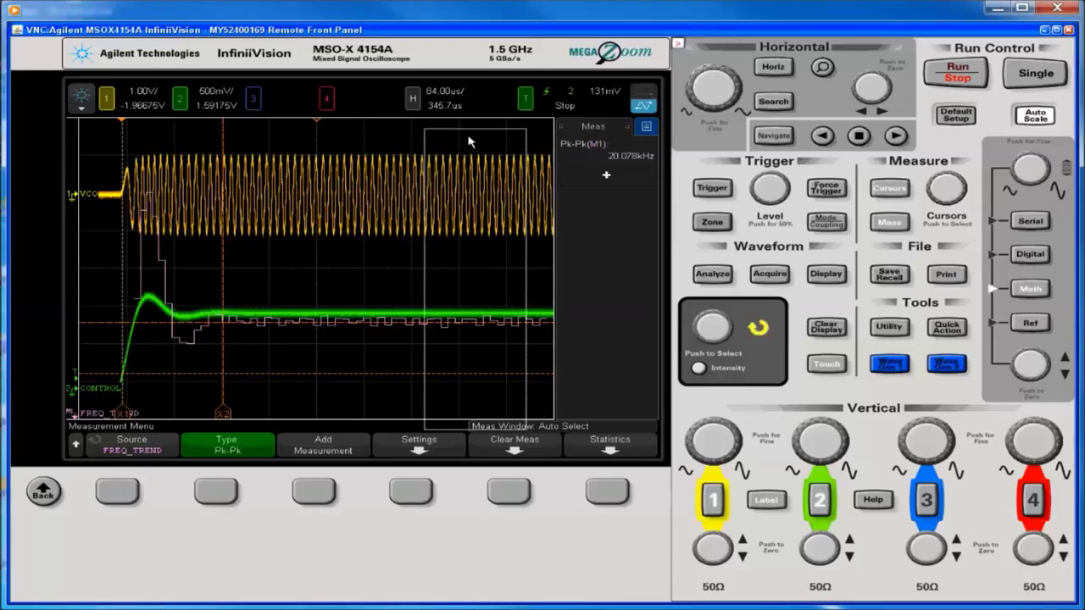
left_click_drag(470, 142, 470, 141)
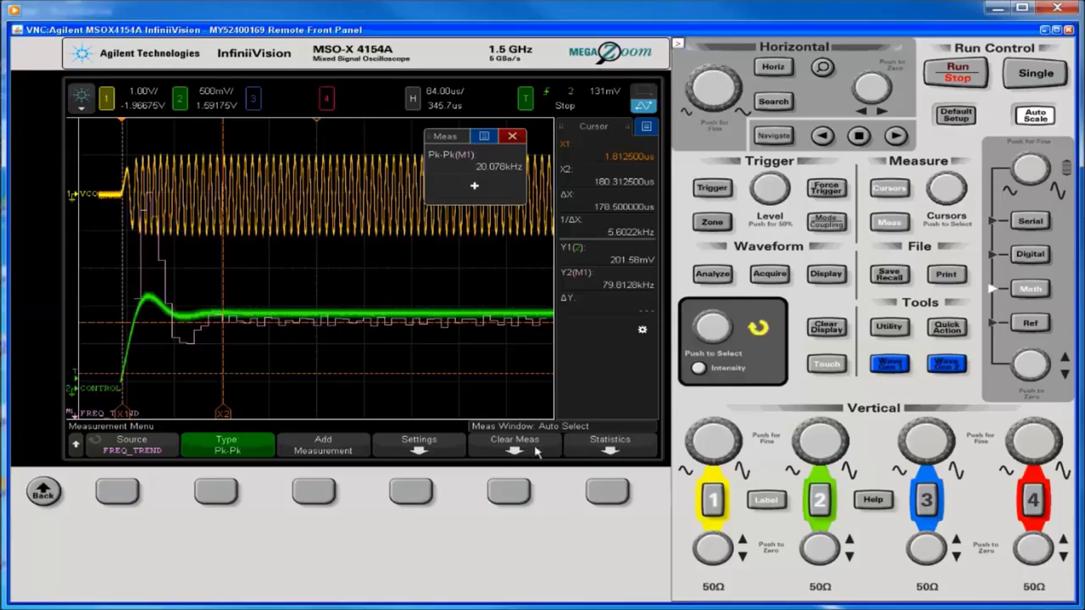
Set the measurement window to Gated by Cursors
left_click(413, 494)
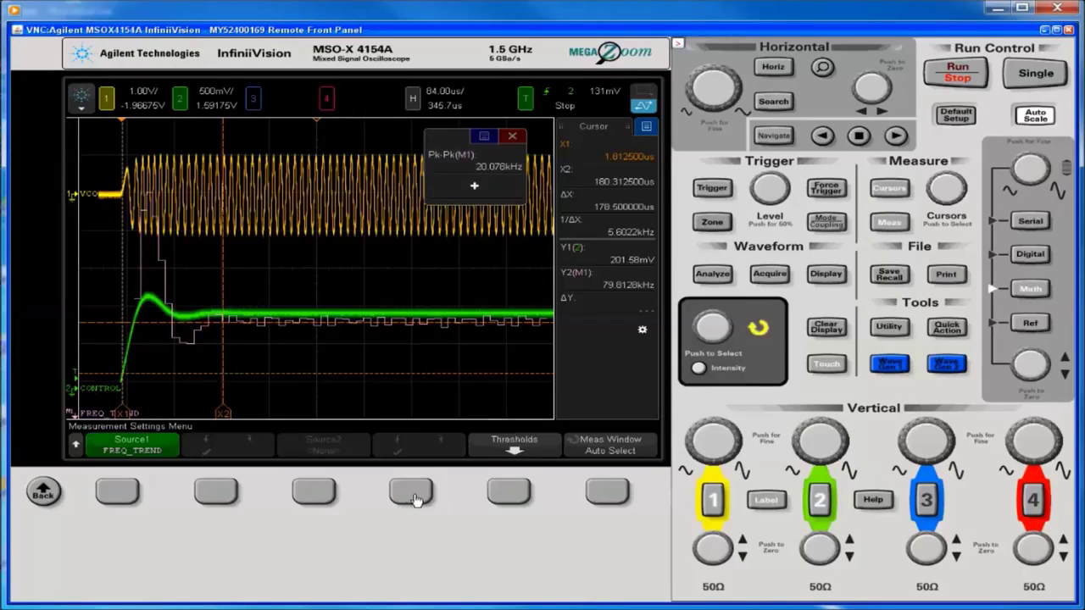
left_click(606, 490)
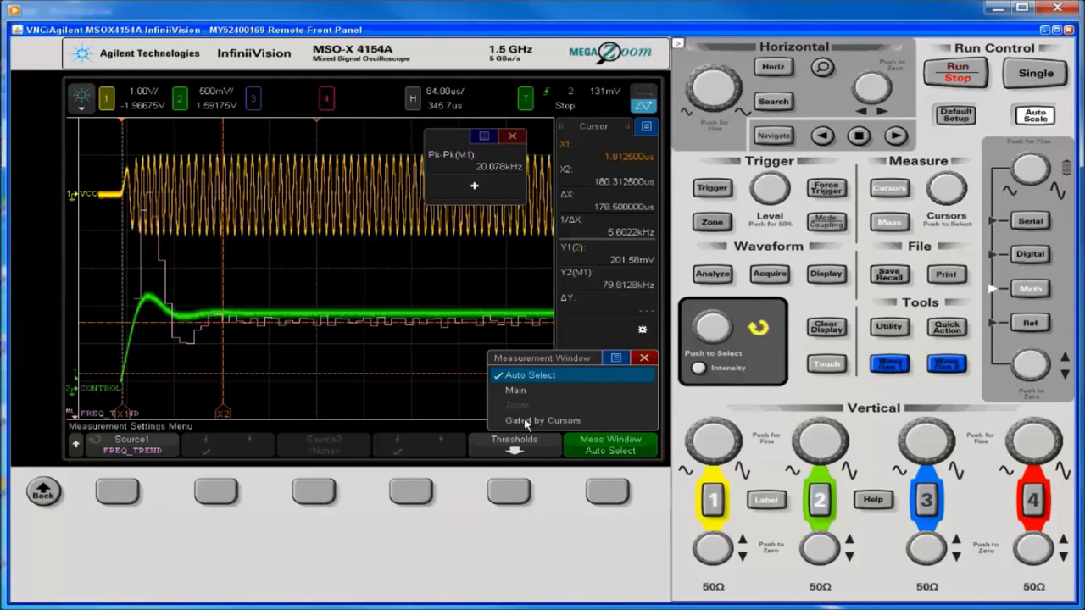
left_click(524, 421)
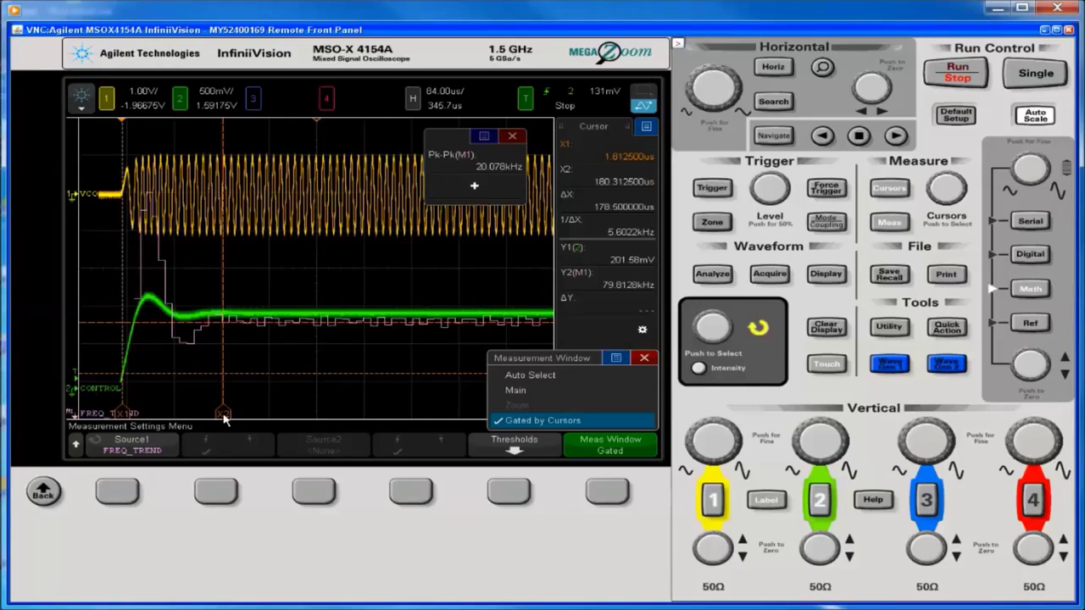
Place cursor X1 at 207.875 µs and X2 at 666.75 µs around the settled region
left_click_drag(224, 418, 434, 420)
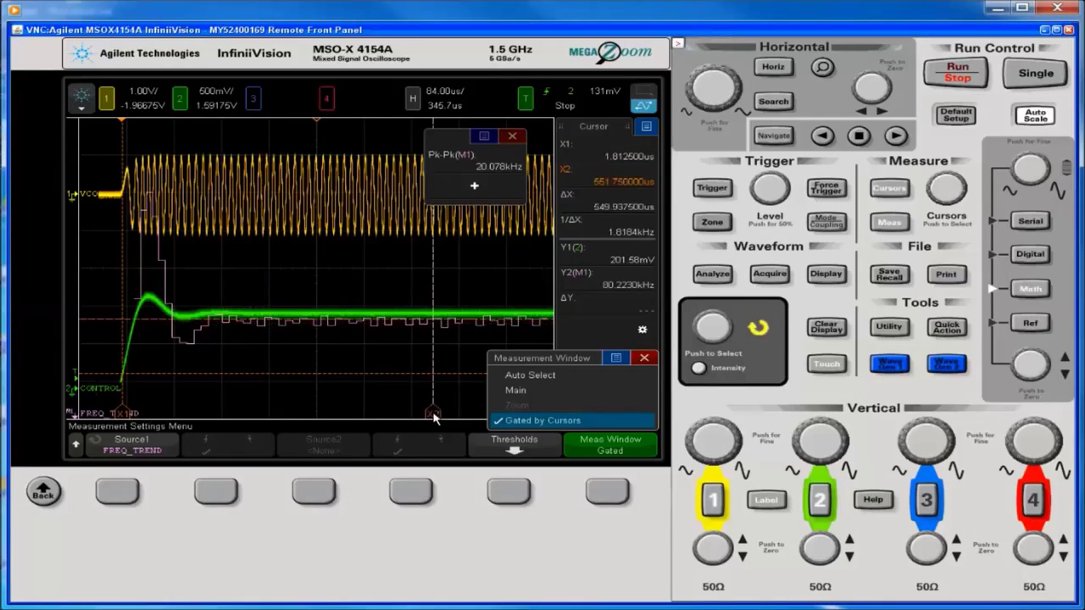
left_click_drag(127, 417, 306, 417)
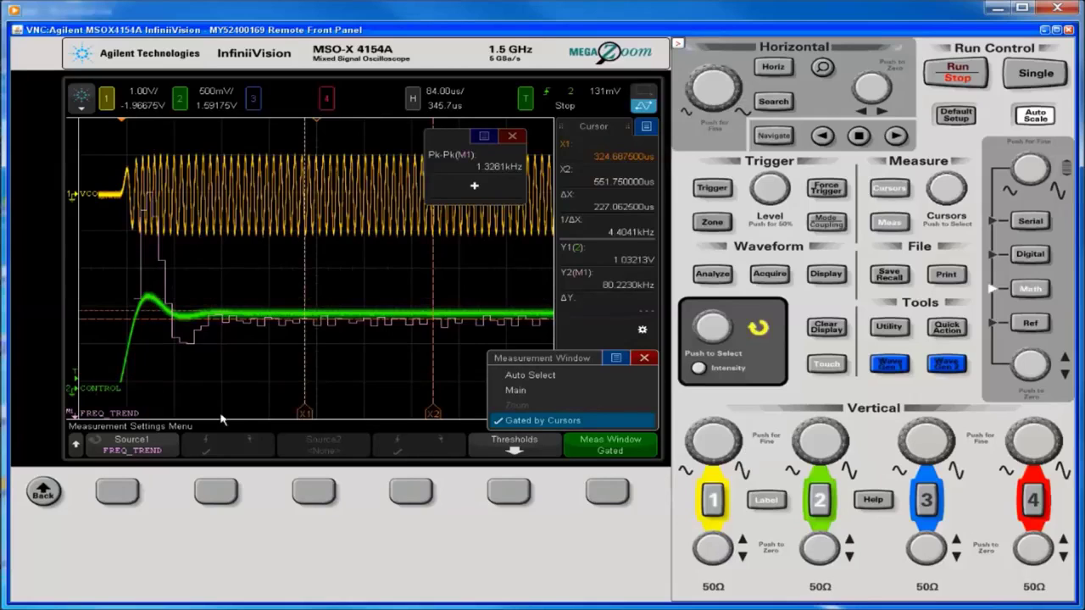
left_click_drag(306, 416, 239, 416)
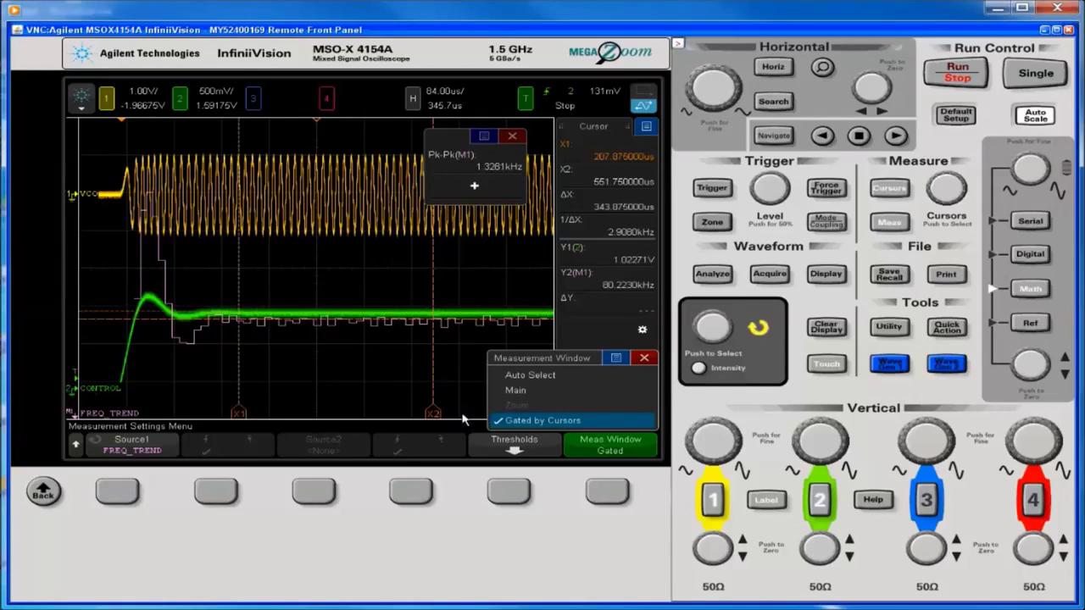
left_click_drag(487, 418, 494, 417)
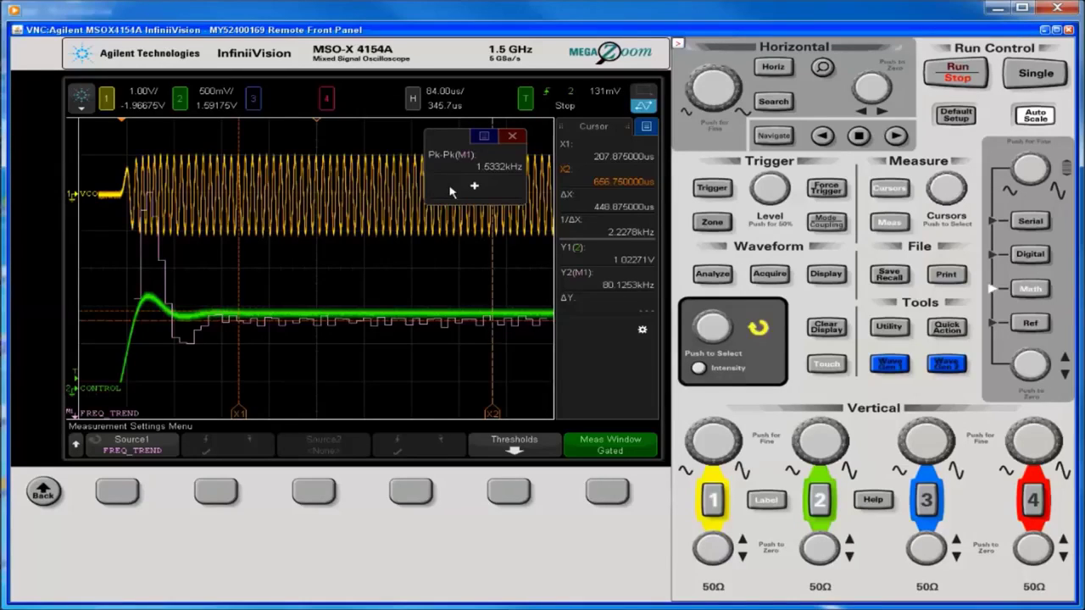
Change the FREQ_TREND math trend measurement type from Frequency to RMS - AC
left_click(1031, 293)
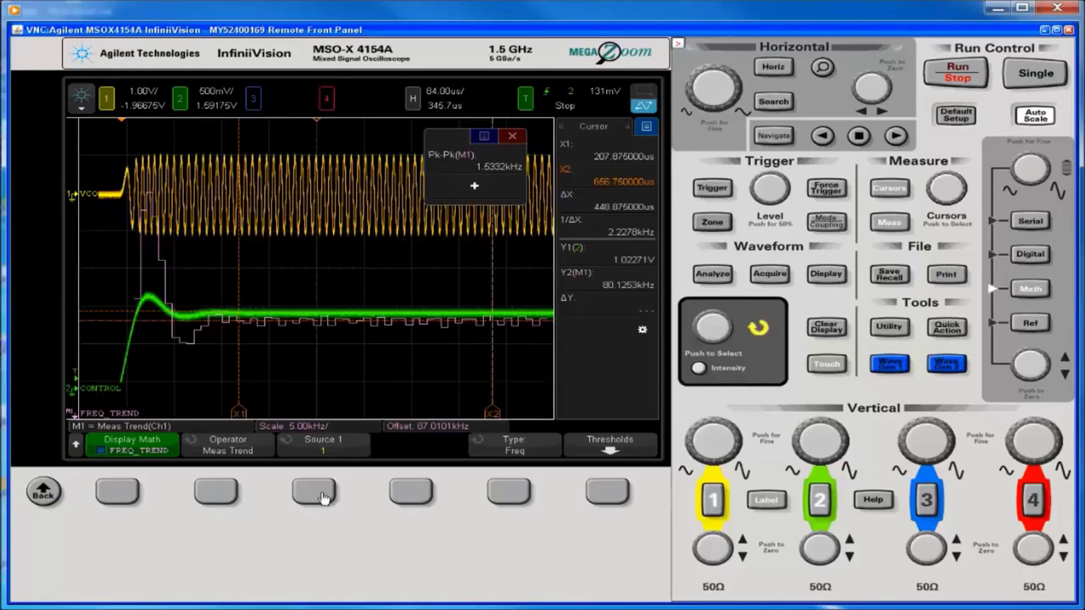
left_click(508, 491)
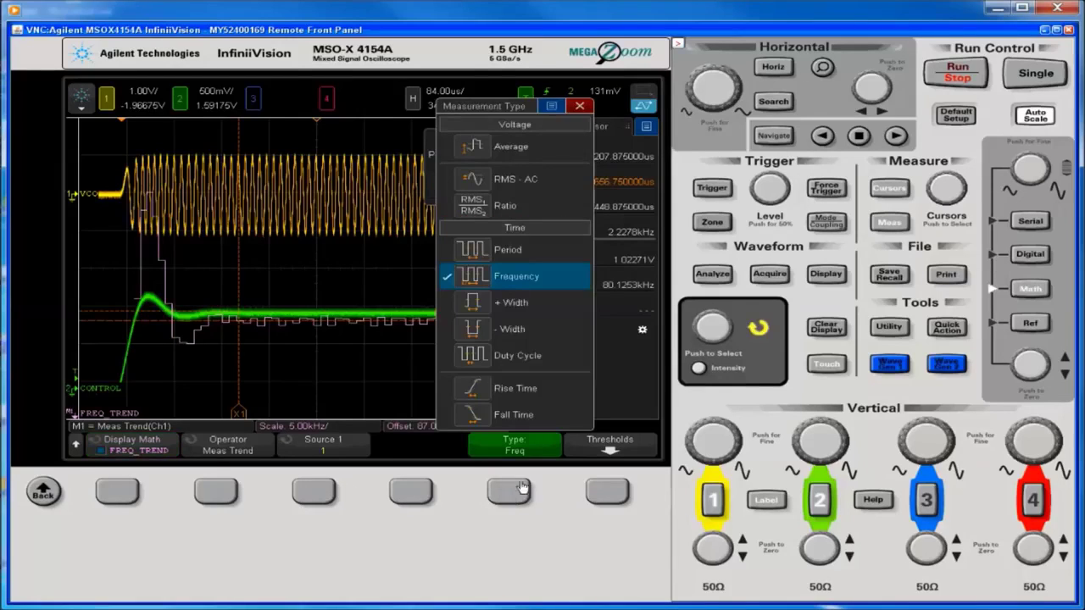
left_click(506, 181)
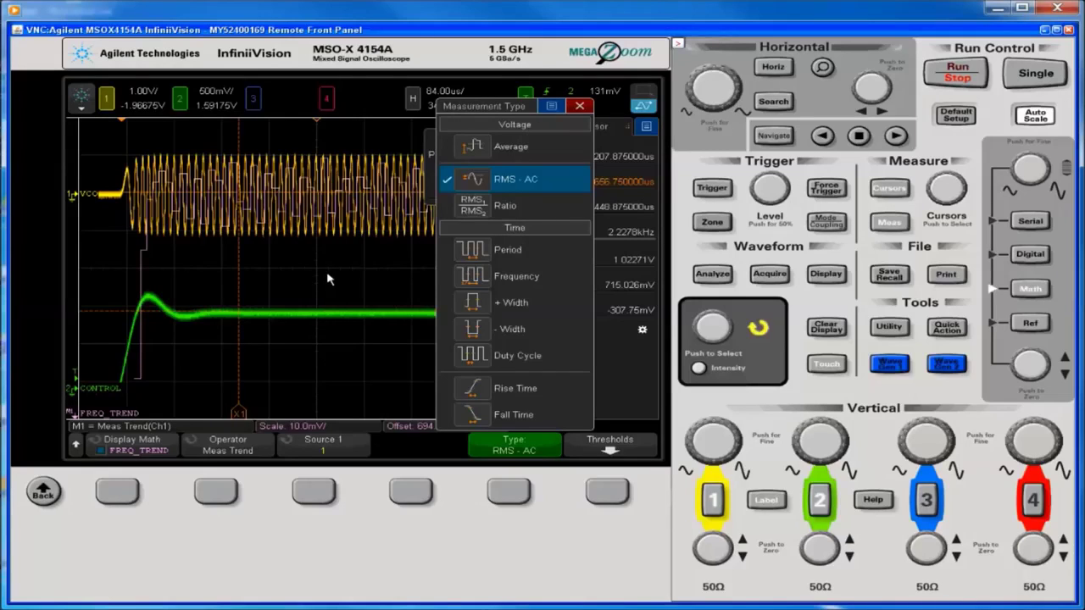
left_click(579, 106)
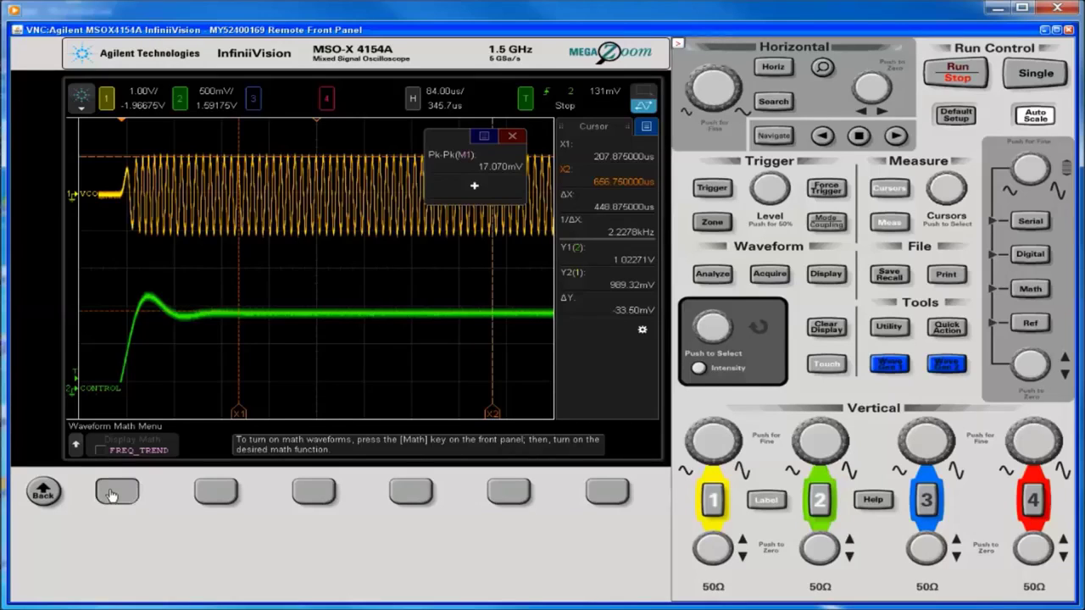
Turn the math trace back on, leaving Measurement Trend as its operator
left_click(114, 495)
left_click(1030, 288)
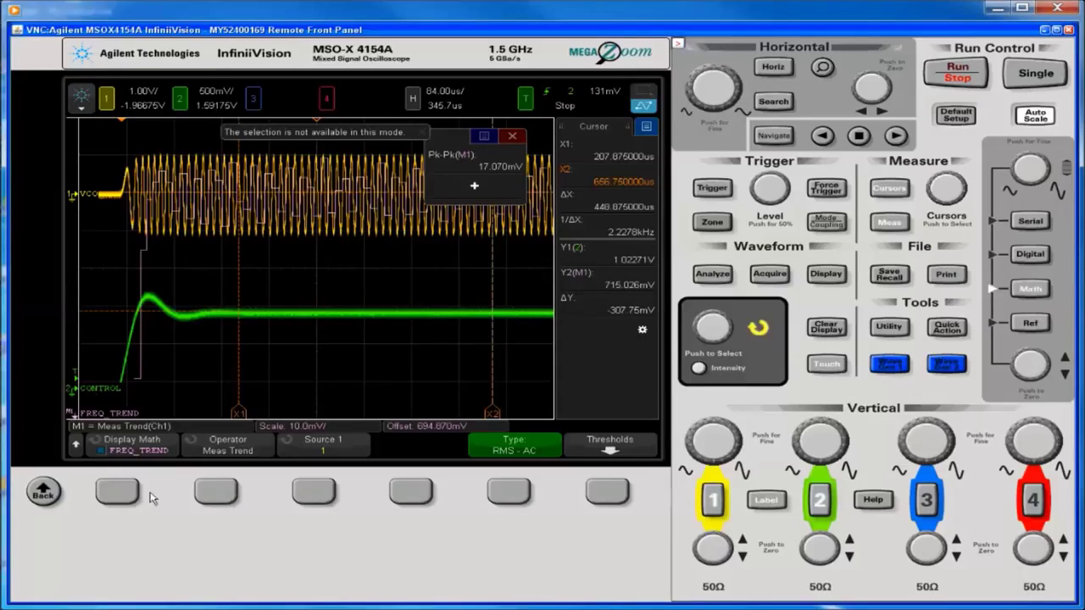
left_click(218, 496)
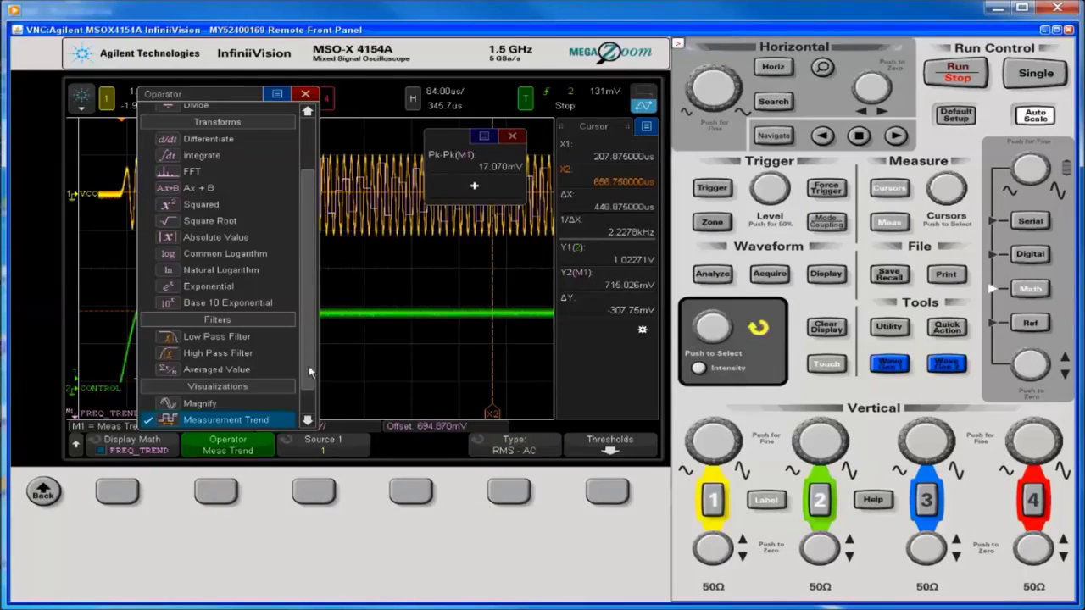
scroll(310, 409, "down", 2)
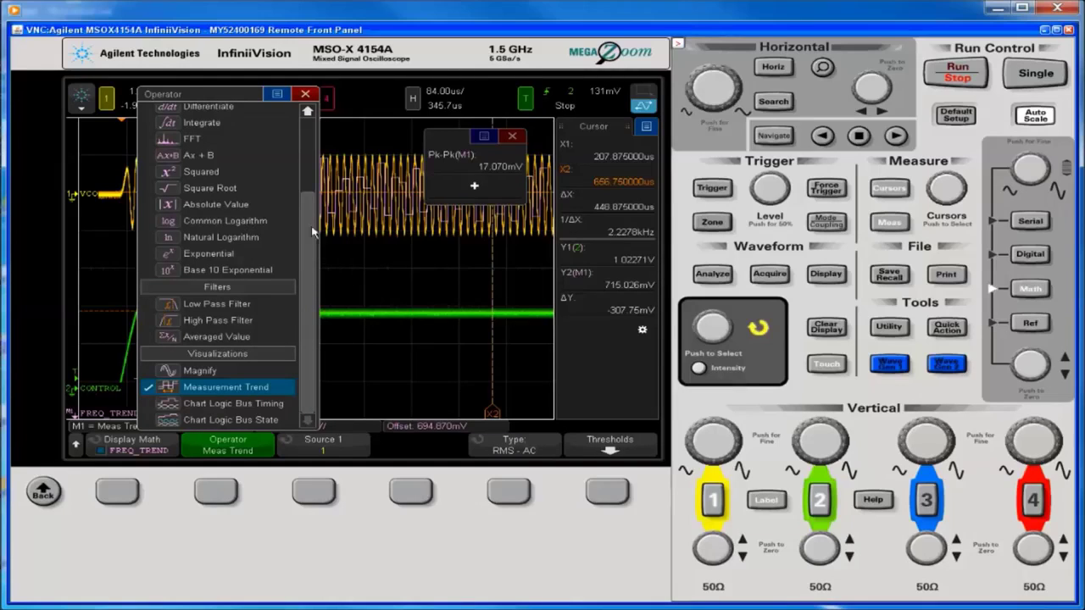
scroll(308, 159, "up", 4)
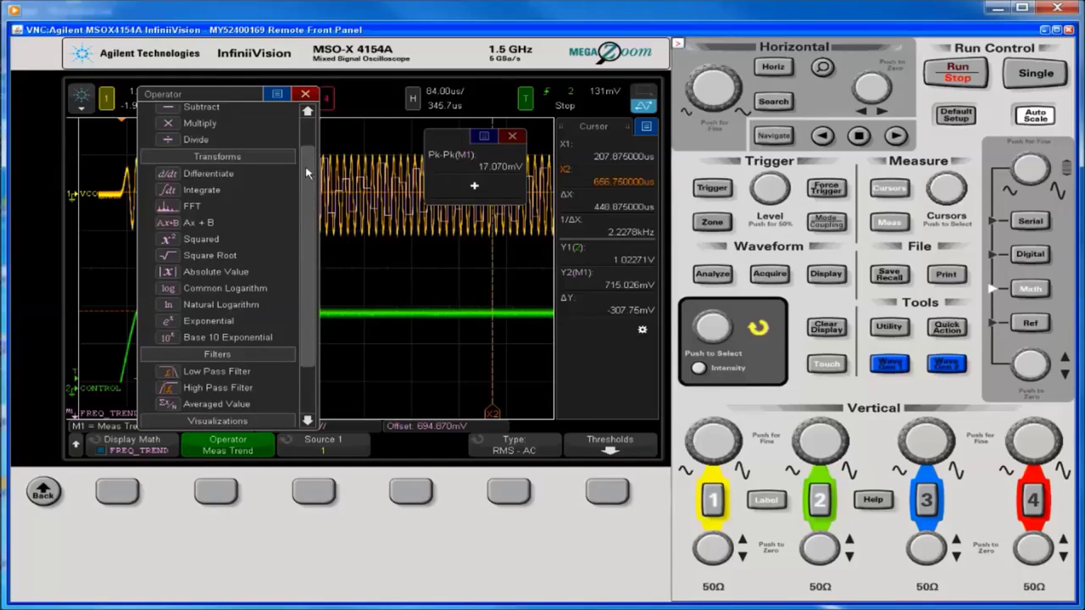
scroll(308, 157, "up", 2)
scroll(229, 214, "up", 1)
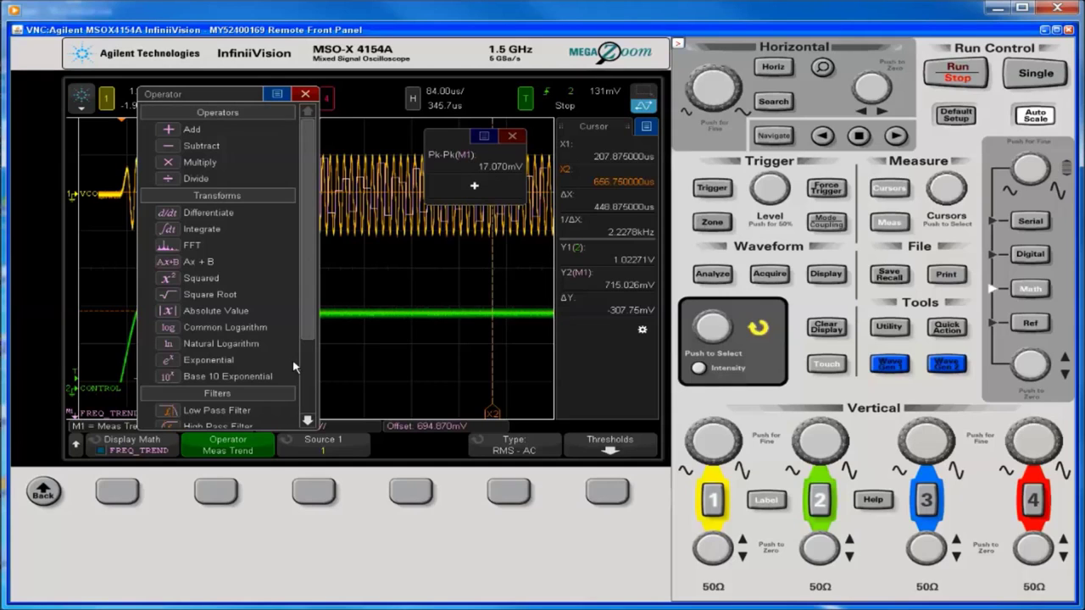
left_click(369, 366)
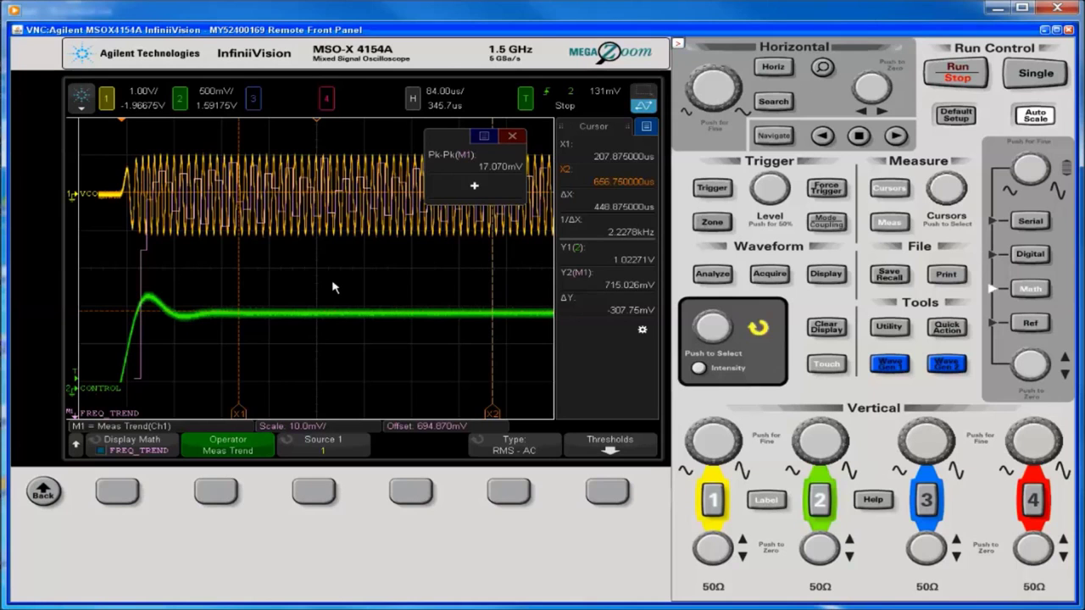